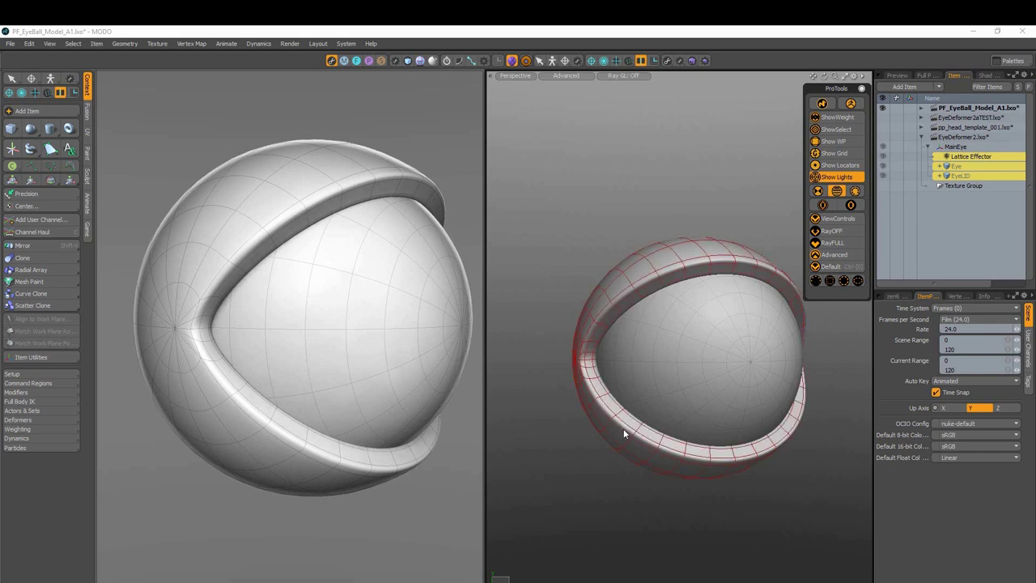
Step: Collapse the EyeDeformer2.lxo item tree and make that scene active to show the stretched eye rig
alt+shift+drag(708, 434, 703, 439)
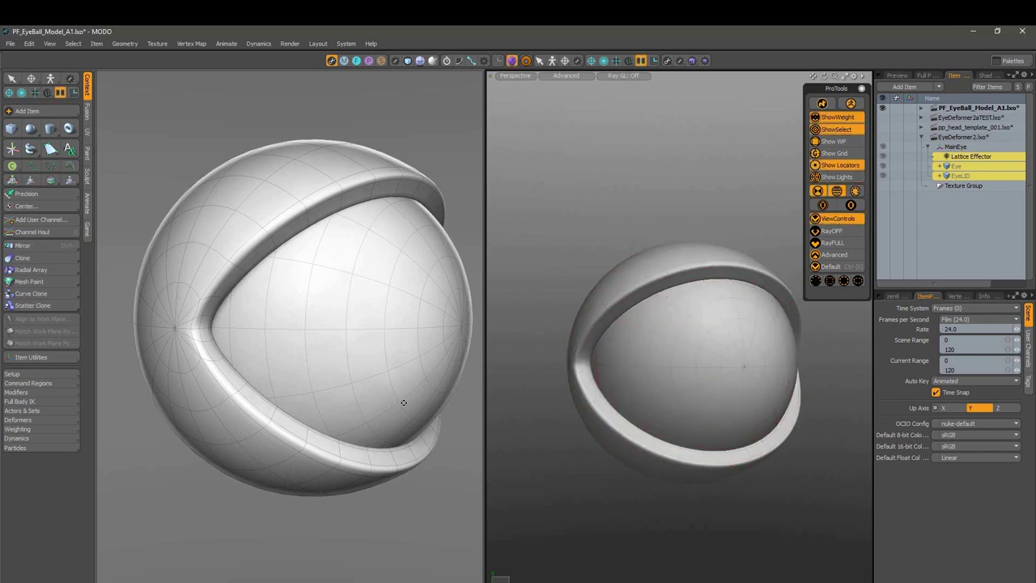
alt+drag(435, 400, 403, 400)
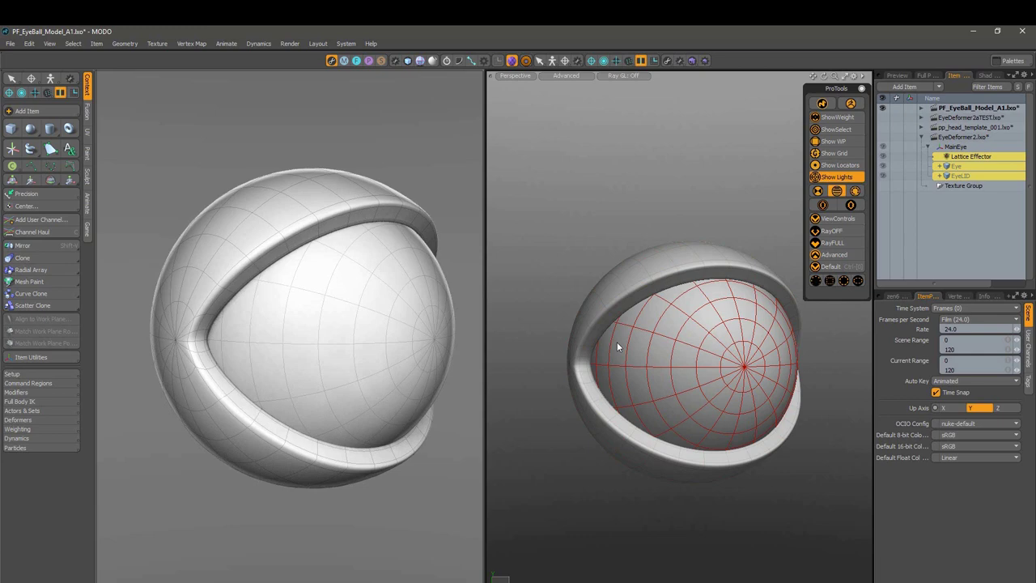
alt+drag(605, 330, 716, 332)
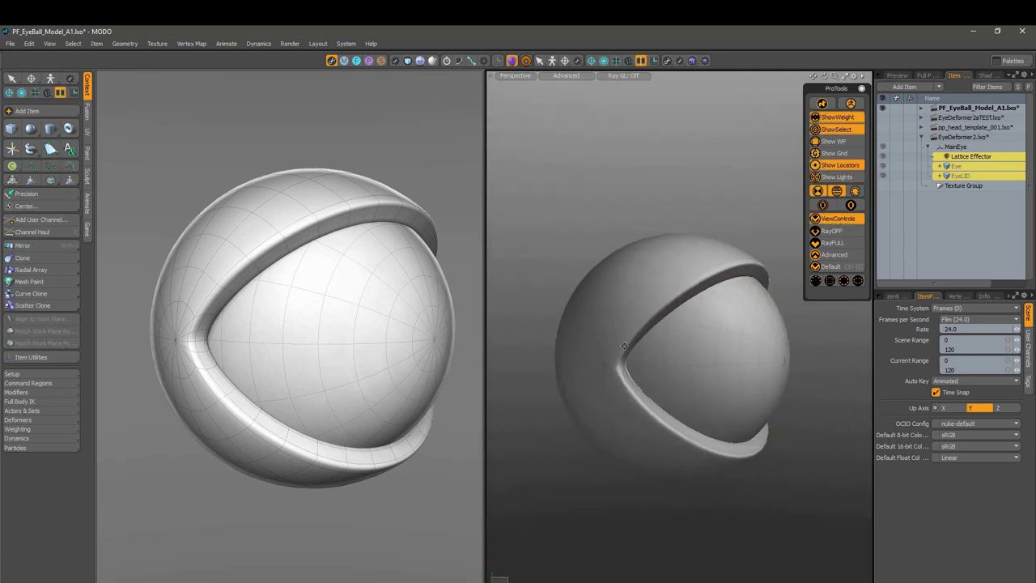
mouse_move(326, 336)
alt+mouse_down()
mouse_move(389, 331)
mouse_move(389, 340)
mouse_move(377, 334)
alt+mouse_up()
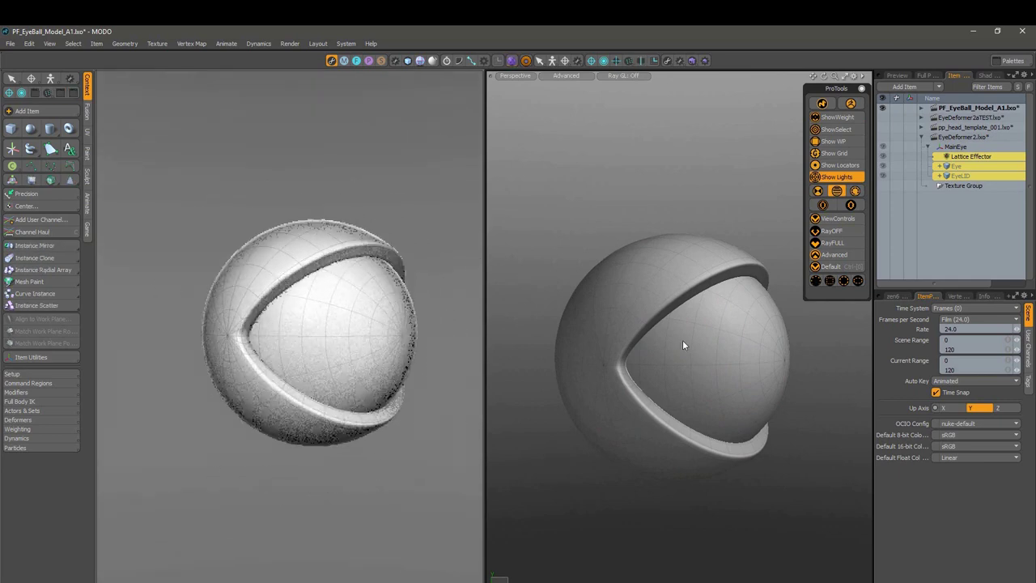
click(921, 137)
click(962, 137)
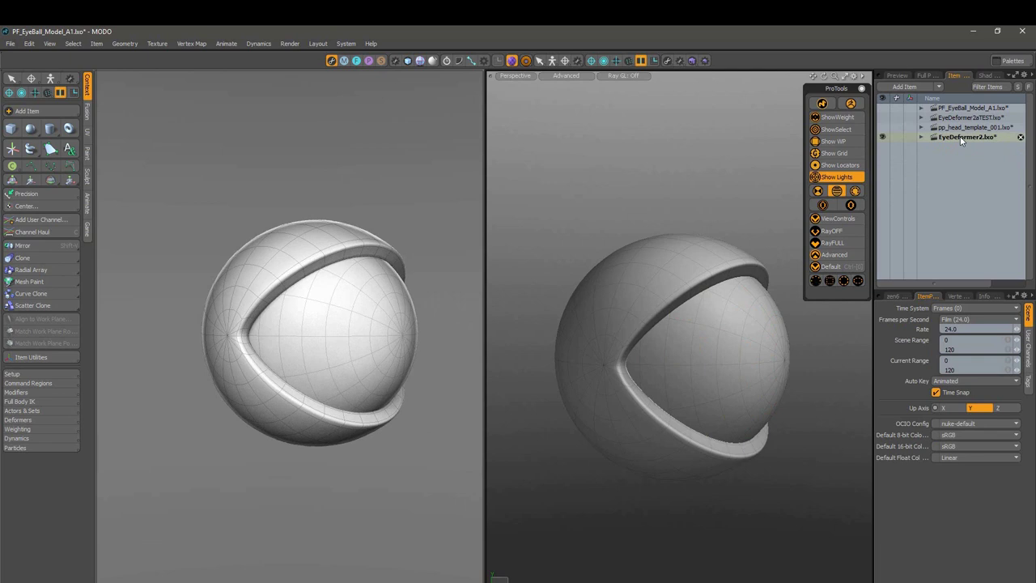
alt+drag(710, 368, 685, 364)
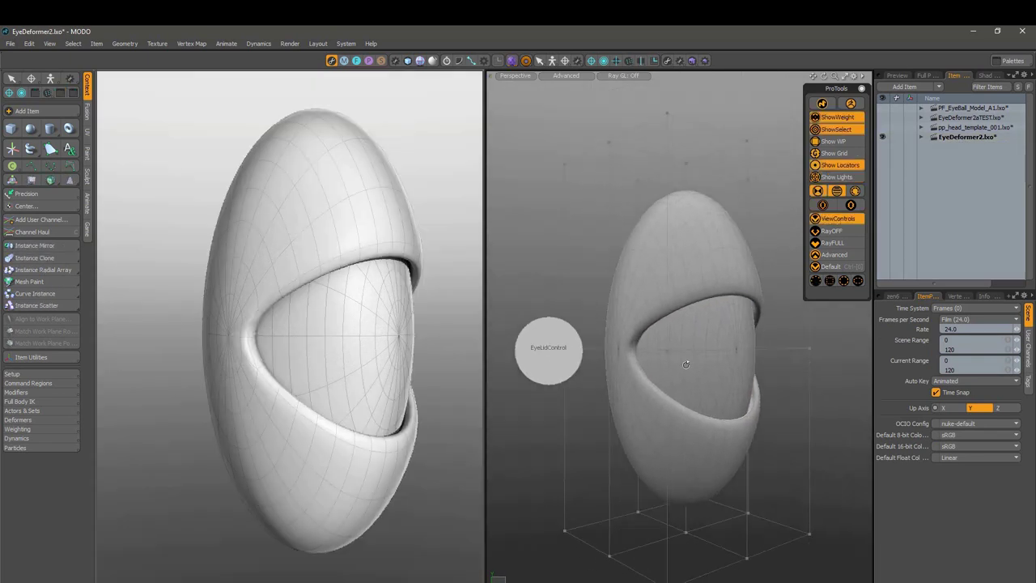
mouse_move(750, 378)
alt+mouse_down()
mouse_move(636, 384)
mouse_move(675, 389)
mouse_move(736, 365)
alt+mouse_up()
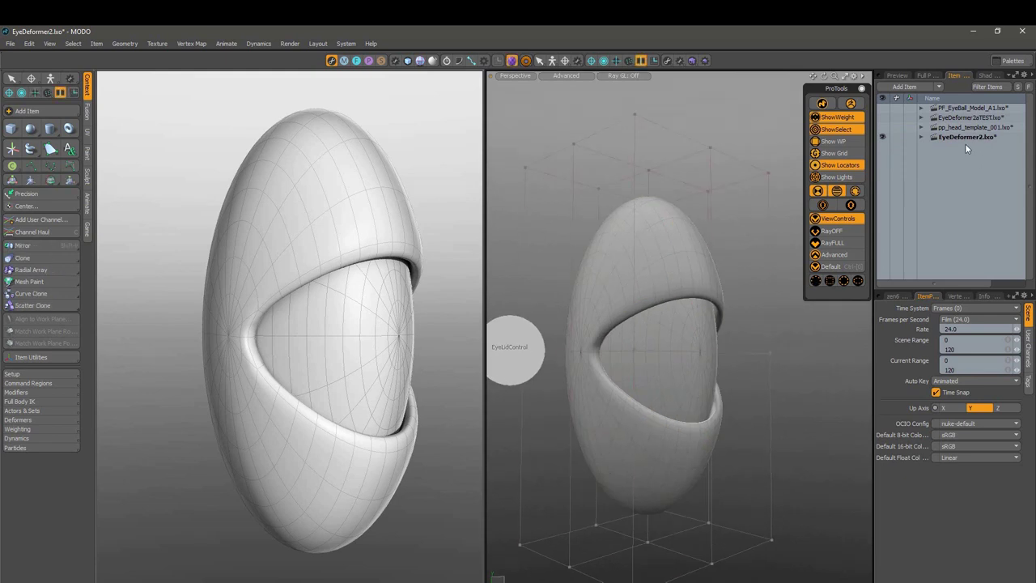
Step: Expand the EyeDeformer2.lxo items and select the upper control points of the lattice around the eye
click(919, 138)
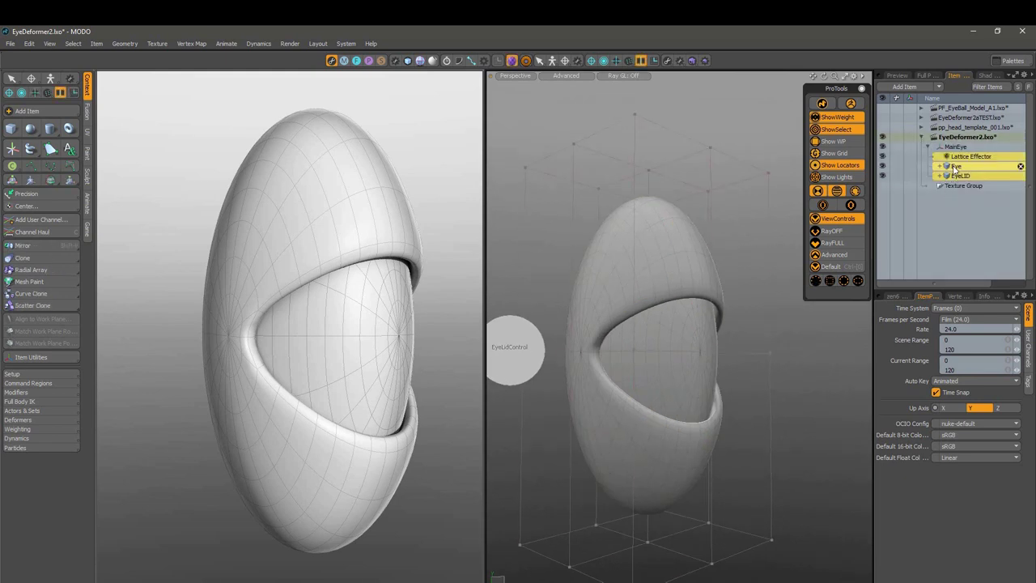
click(746, 164)
alt+drag(782, 299, 745, 310)
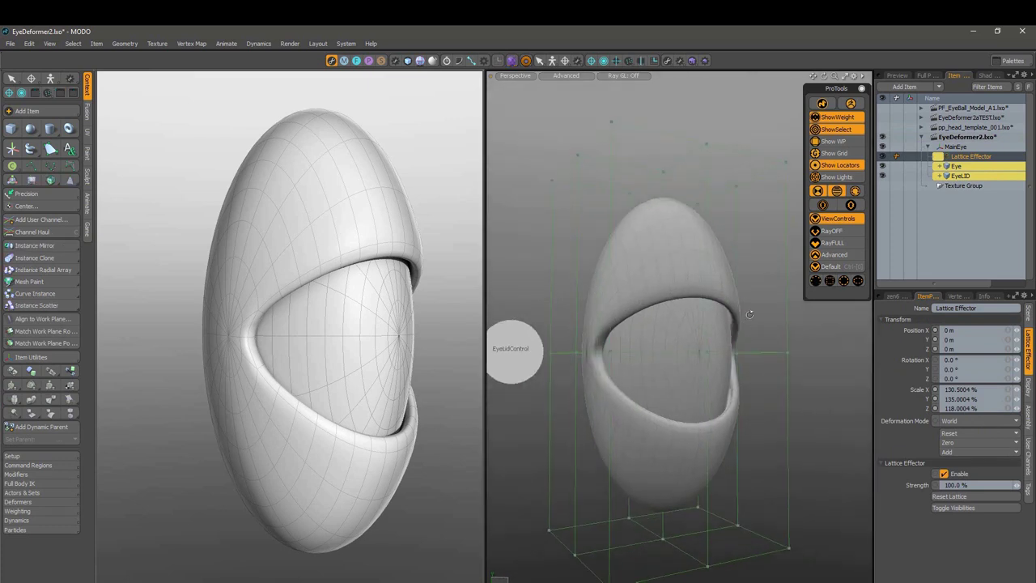
right_drag(567, 132, 521, 229)
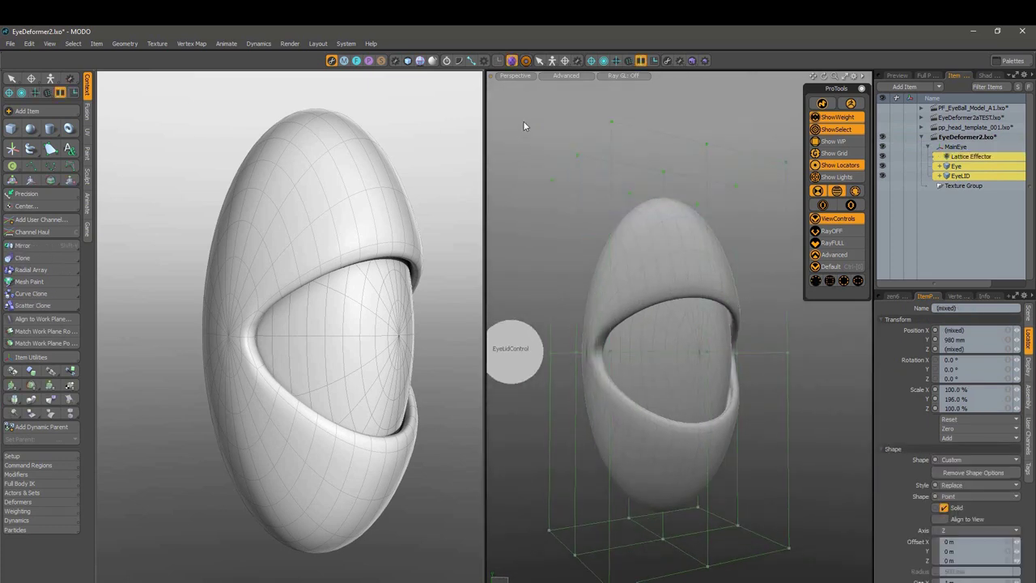
right_drag(541, 102, 784, 232)
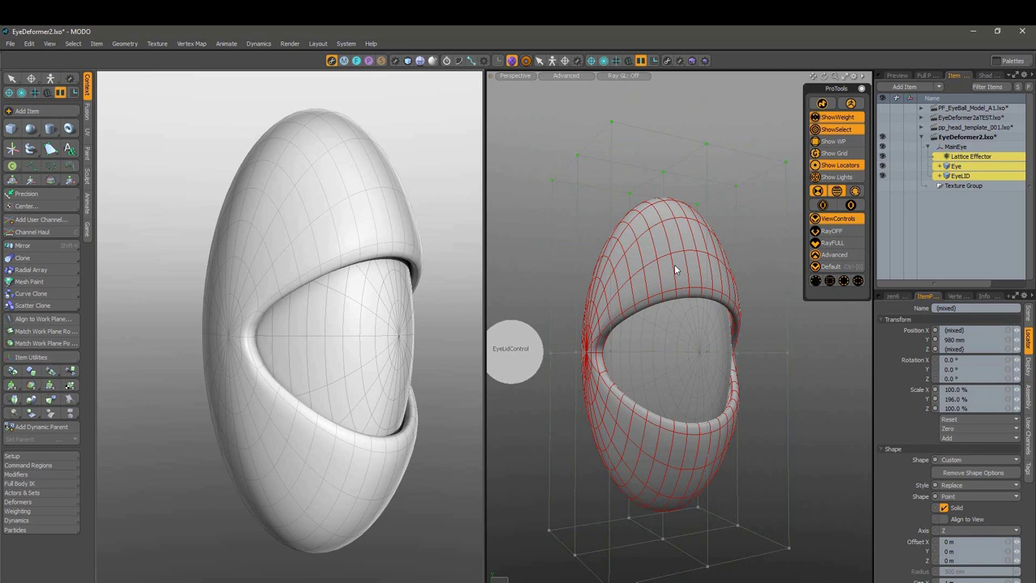
Step: Try moving the selected upper lattice points vertically and undo the move
drag(785, 111, 786, 140)
key(ctrl+z)
alt+drag(769, 264, 727, 366)
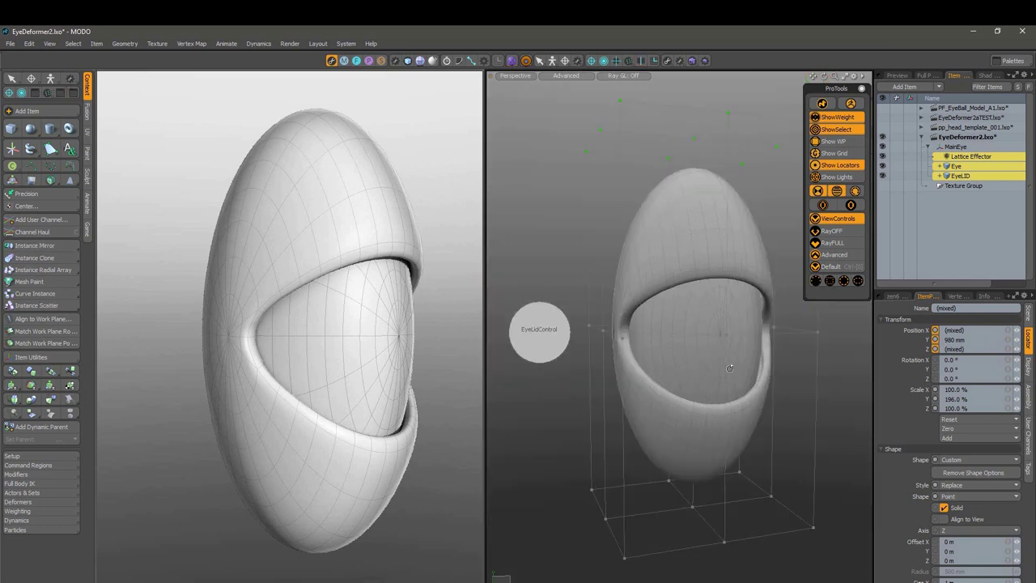
Step: Open the eyelids with the EyeLidControl channels, setting LidTOP to -18.5° and LidBot to 11.4°
click(545, 340)
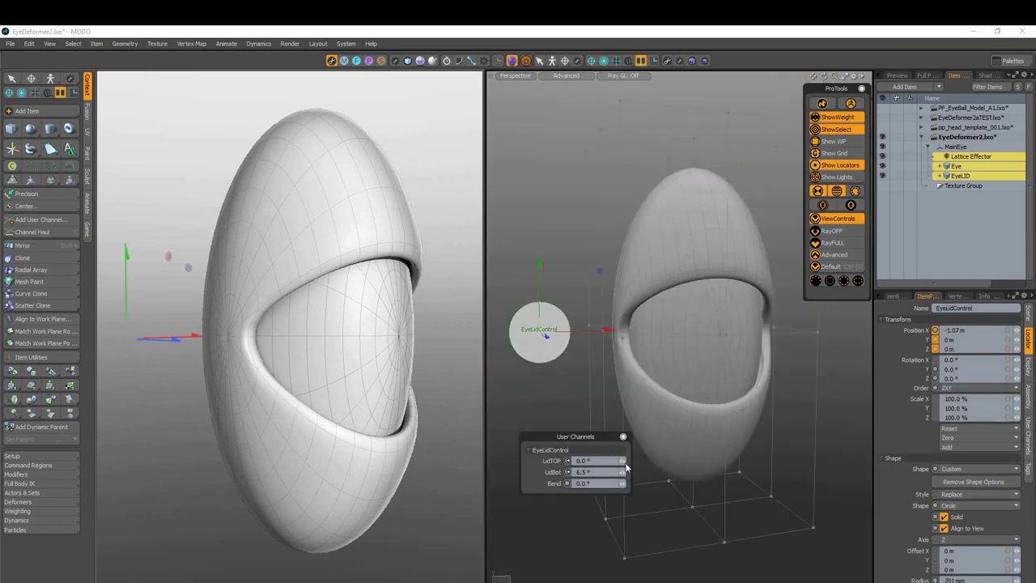
drag(627, 462, 606, 479)
alt+drag(535, 361, 717, 362)
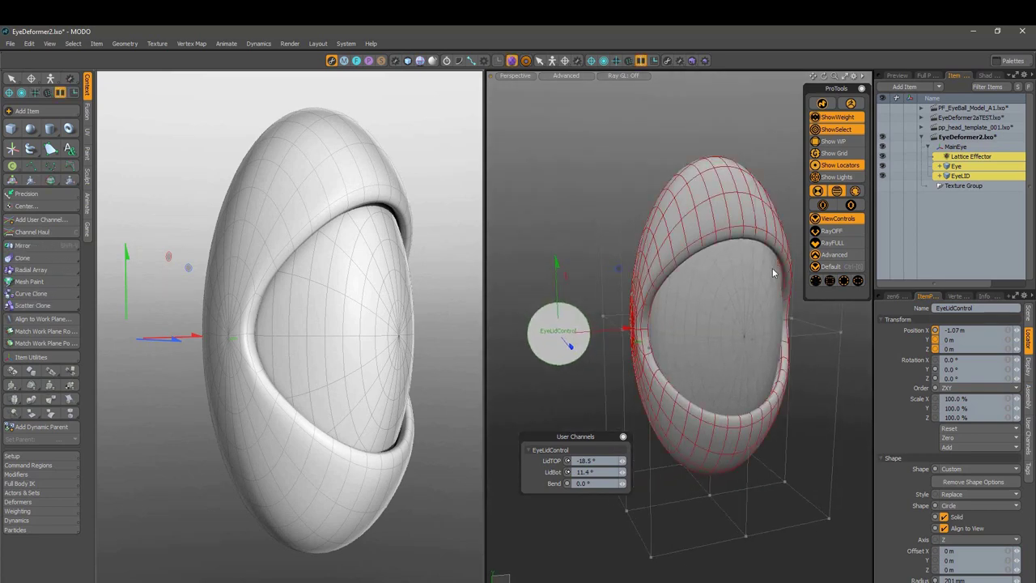
key(space)
Step: Select the EyeLID mesh and its EyELIDWM weight map
alt+drag(732, 313, 716, 243)
click(703, 238)
click(702, 233)
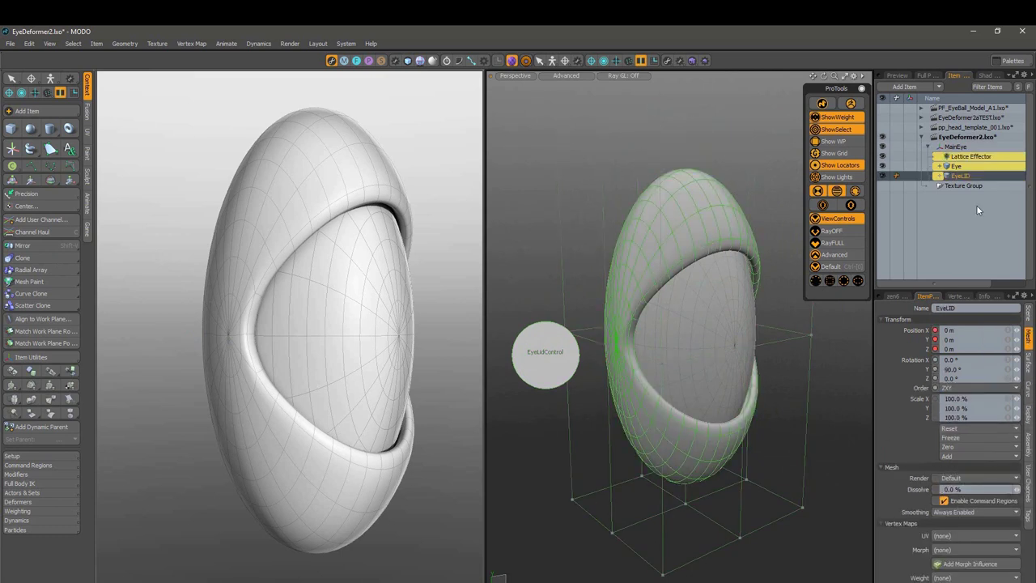
click(968, 294)
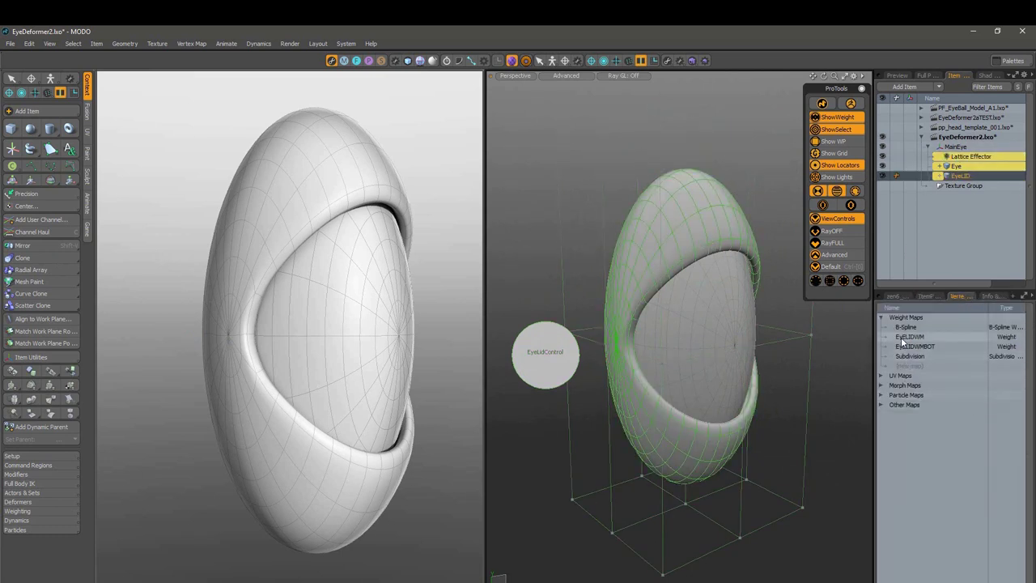
click(902, 337)
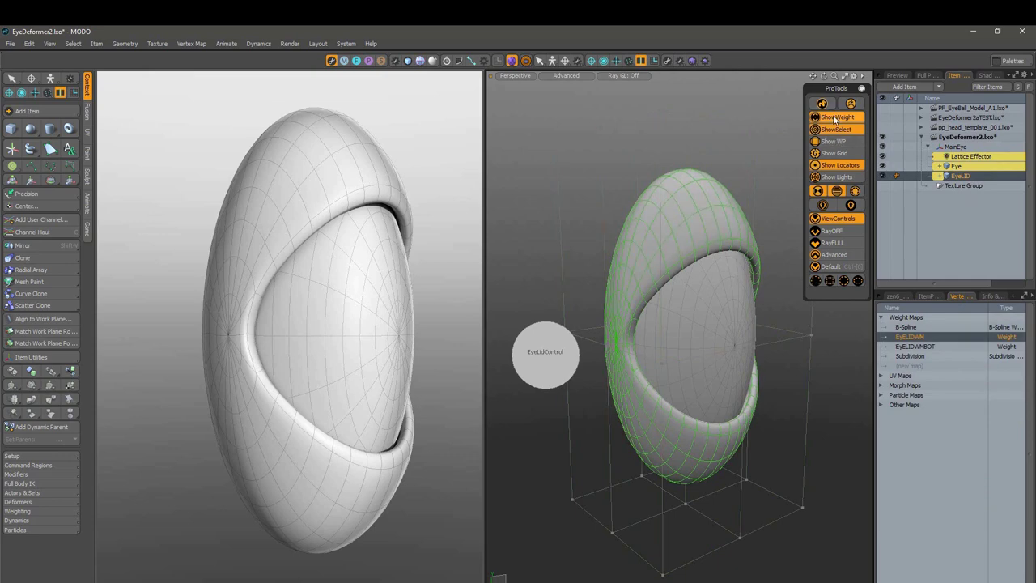
Step: Set the perspective viewport shading to Default to show the upper lid weights, and switch to the EyELIDWMBOT weight map
click(567, 75)
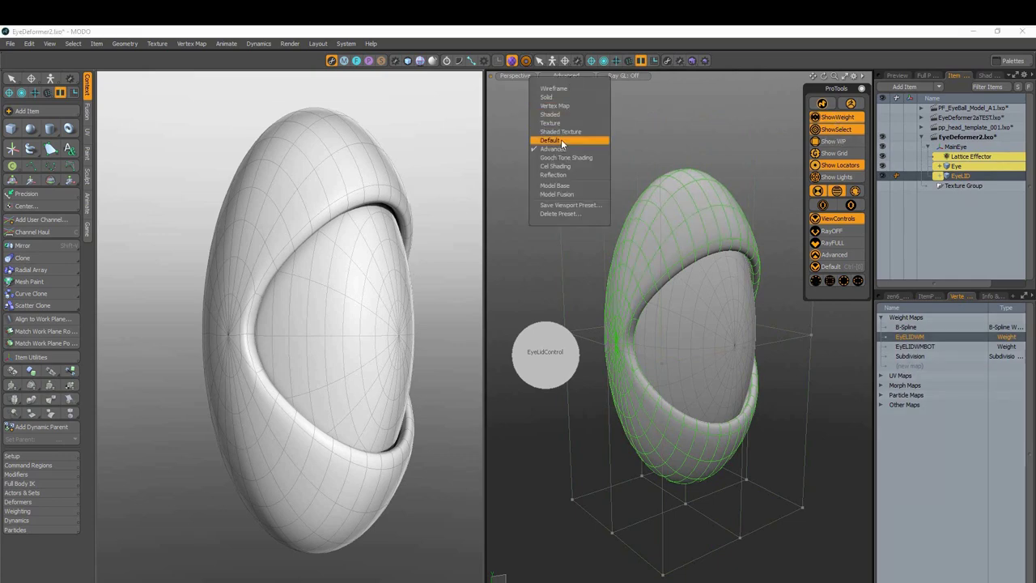
click(561, 139)
mouse_move(709, 350)
alt+shift+mouse_down()
mouse_move(702, 358)
mouse_move(698, 348)
alt+shift+mouse_up()
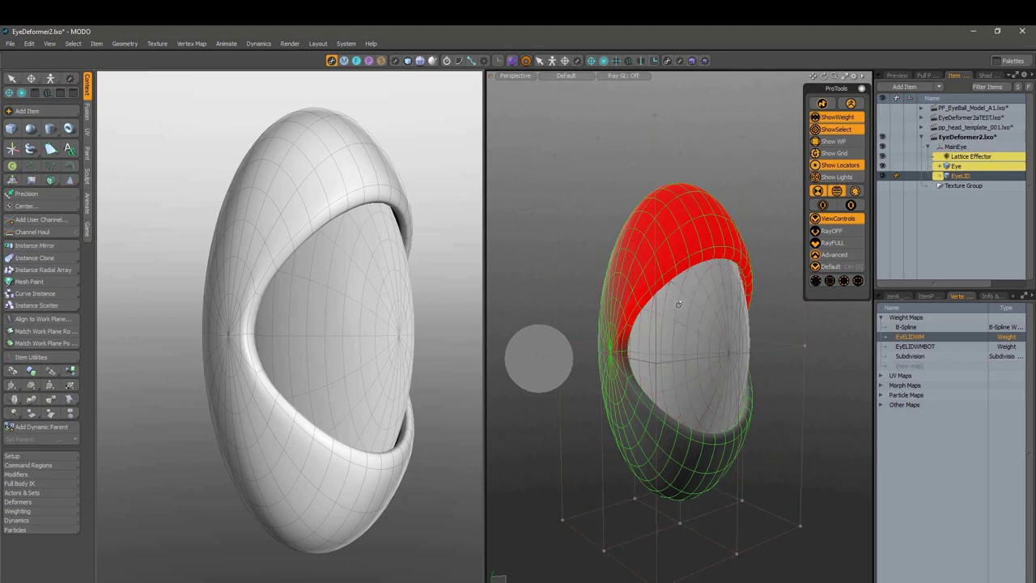
alt+drag(726, 279, 709, 314)
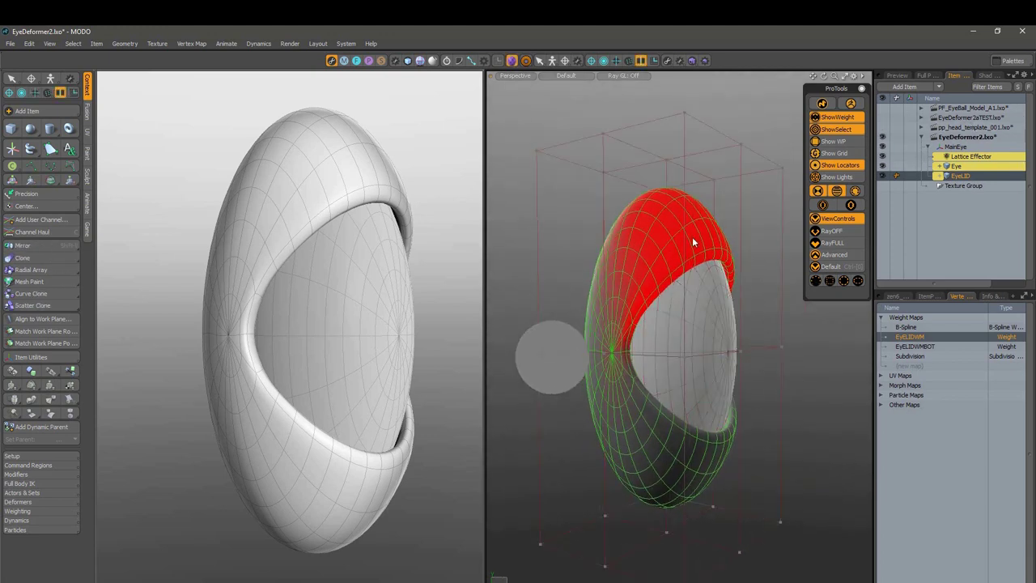
click(947, 346)
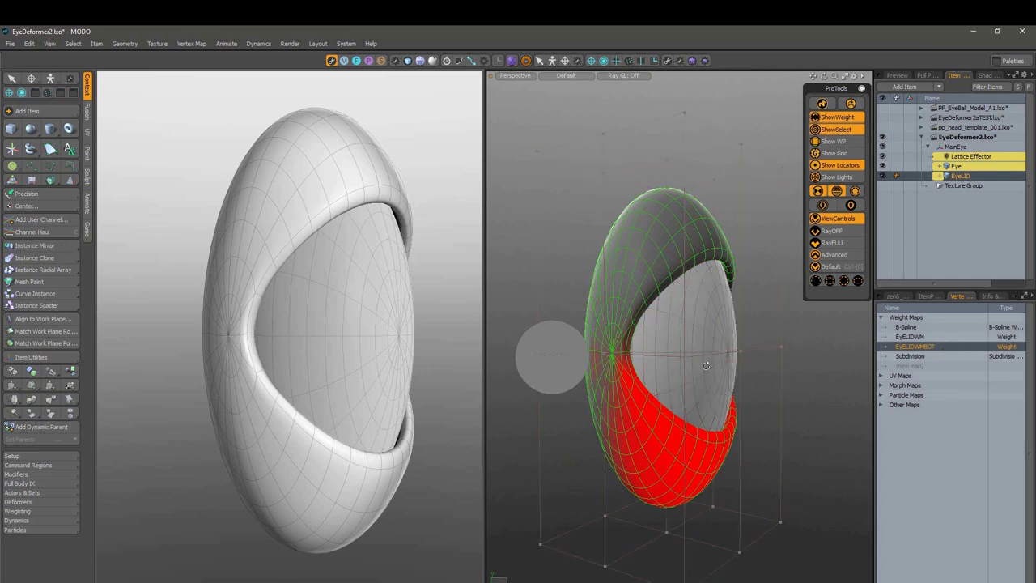
alt+drag(709, 360, 724, 373)
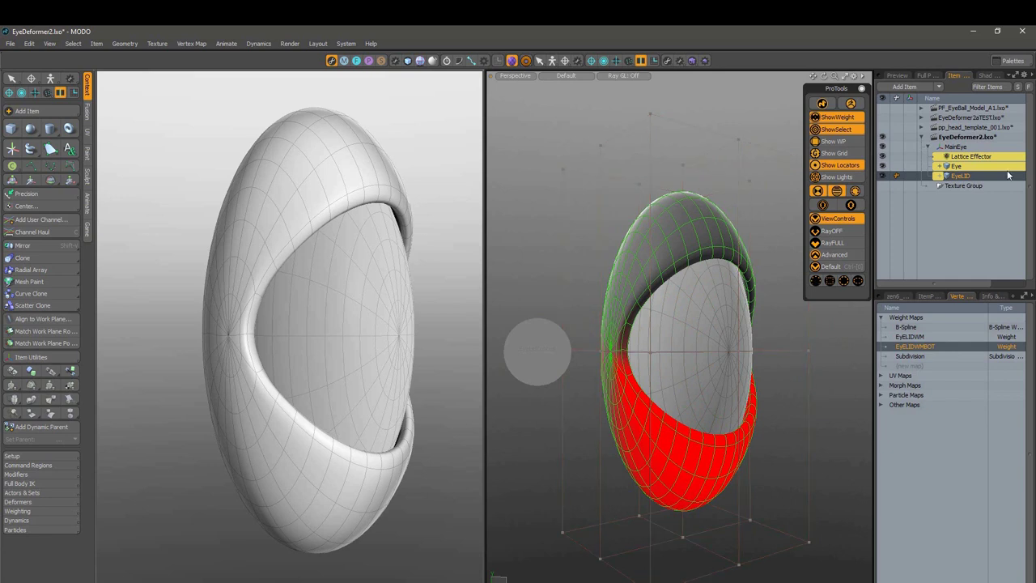
Step: Make pp_head_template_001.lxo the active scene and inspect the head template mesh
click(907, 128)
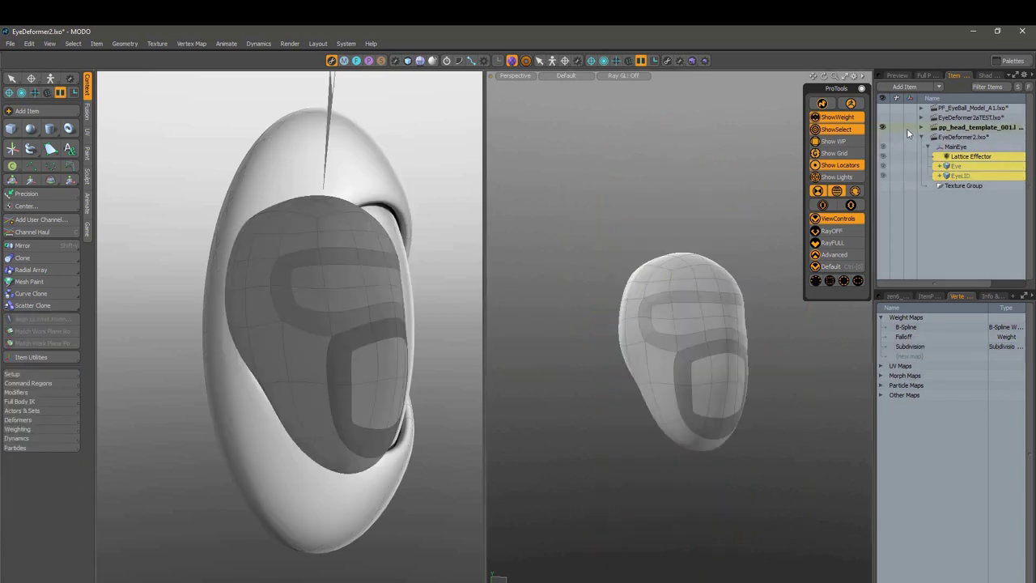
alt+drag(754, 340, 591, 363)
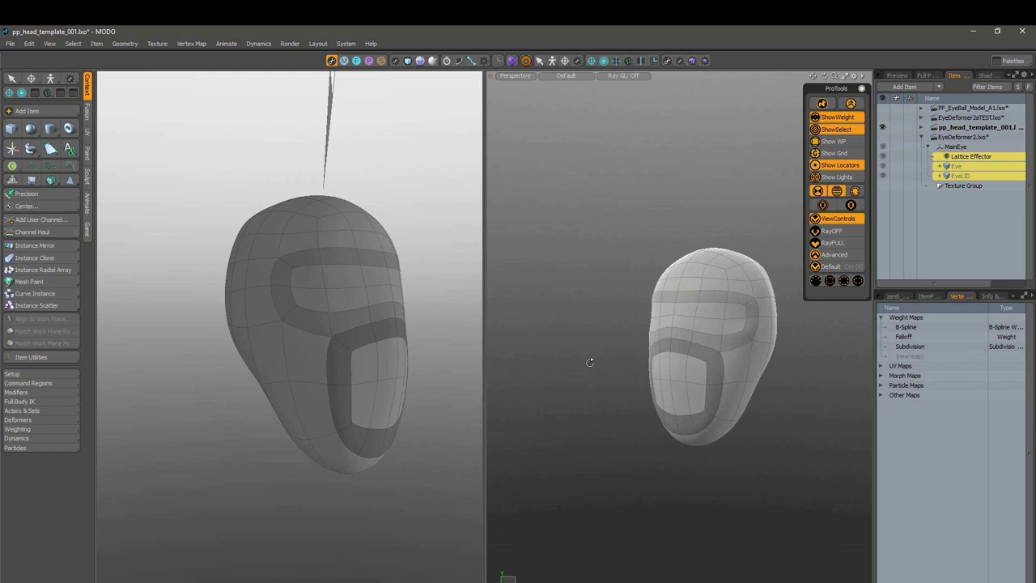
mouse_move(699, 365)
alt+mouse_down()
mouse_move(766, 370)
mouse_move(691, 333)
alt+mouse_up()
alt+drag(640, 362, 679, 377)
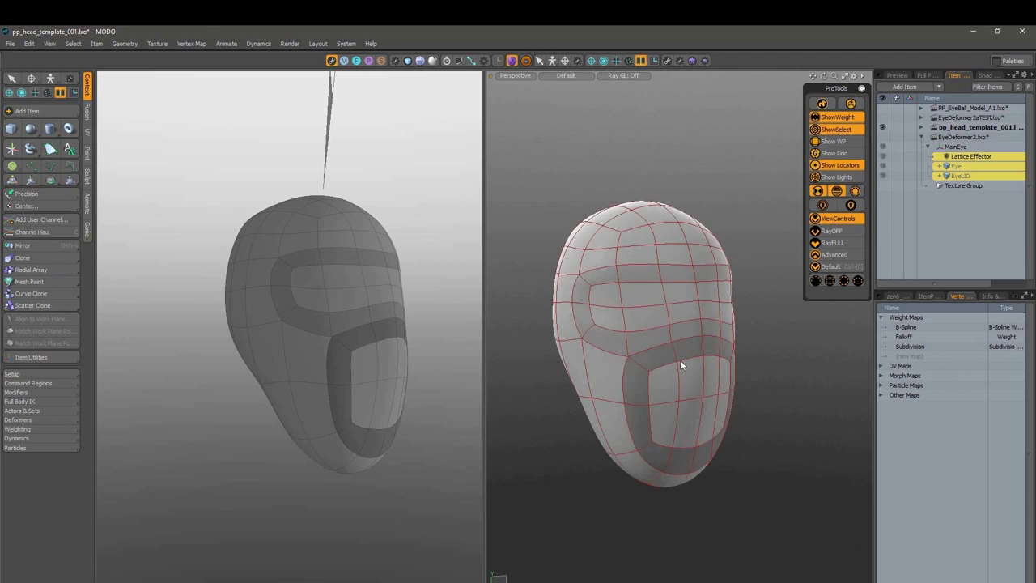
alt+drag(614, 402, 662, 391)
scroll(722, 401, down, 2)
key(ctrl+w)
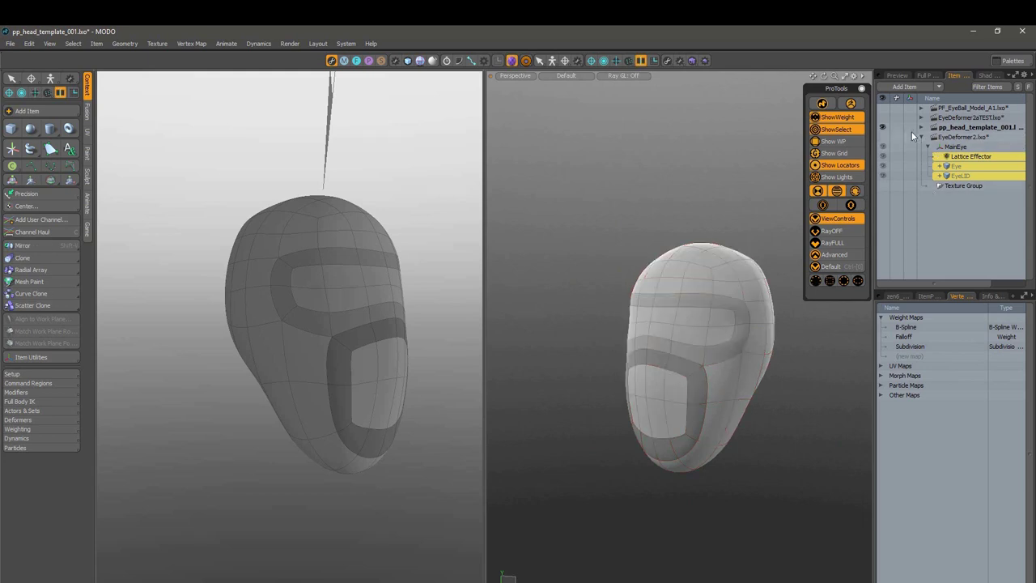
Step: Collapse the EyeDeformer2.lxo items and make EyeDeformer2aTEST.lxo the active scene, showing the whole head in both viewports
click(922, 139)
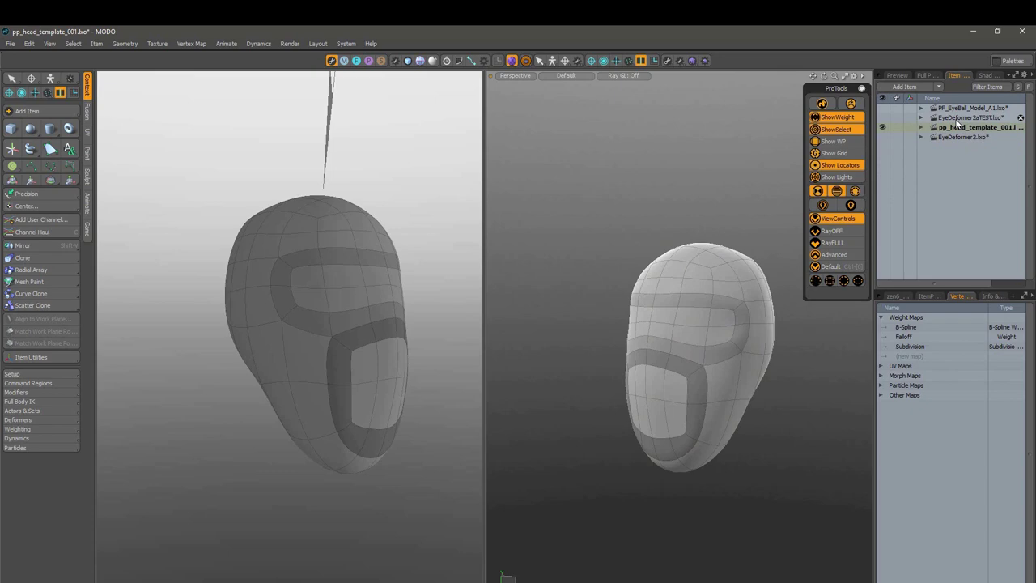
click(952, 120)
scroll(756, 396, down, 4)
alt+shift+drag(753, 394, 724, 355)
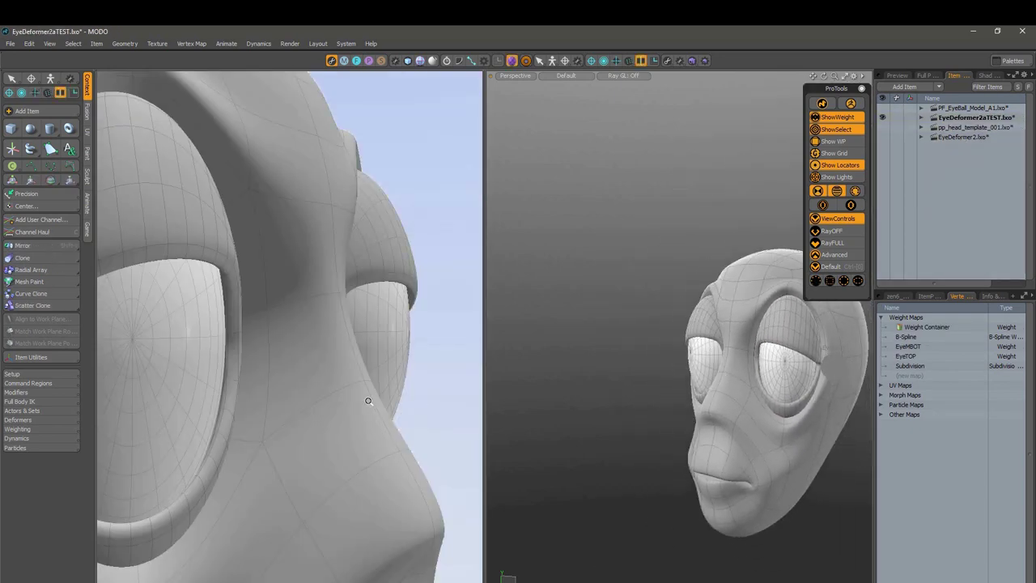
scroll(273, 340, down, 6)
alt+drag(282, 357, 298, 260)
alt+drag(298, 259, 255, 261)
alt+drag(640, 389, 715, 348)
alt+drag(714, 348, 730, 347)
key(3)
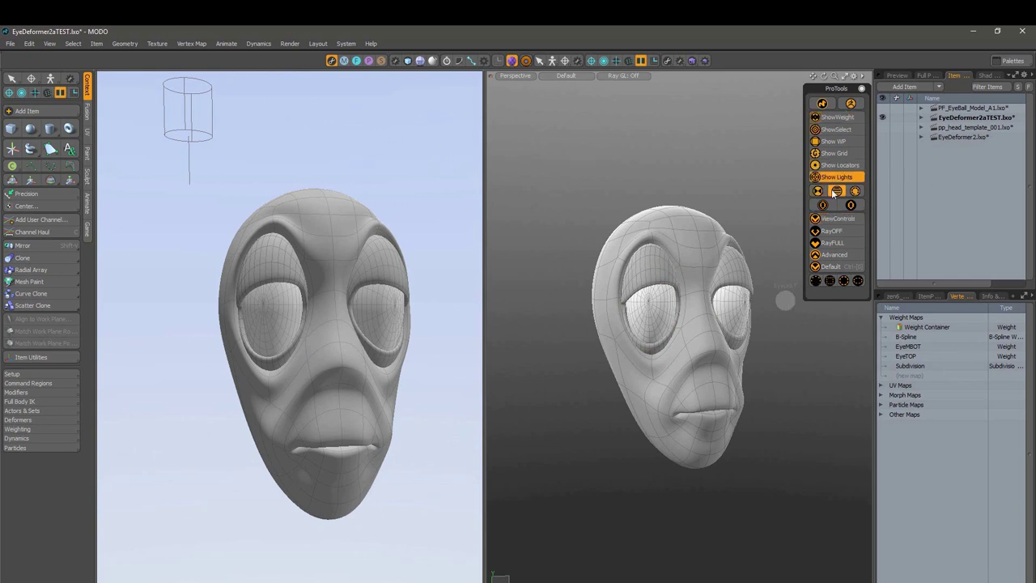
Step: Switch on the RayFULL preview and examine the shaded head and its eye sockets
click(834, 219)
click(833, 242)
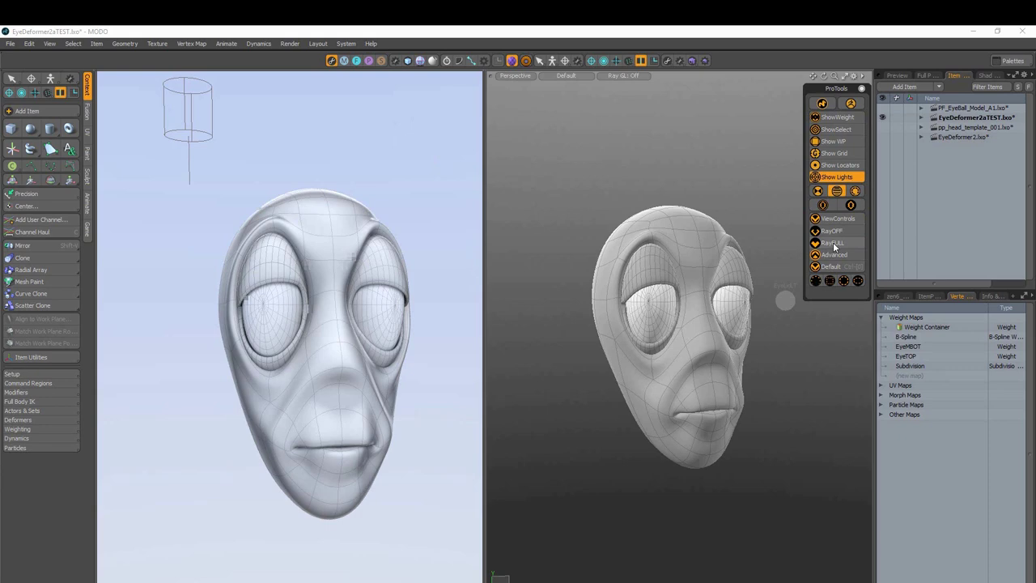
mouse_move(412, 342)
alt+mouse_down()
mouse_move(405, 351)
mouse_move(283, 348)
mouse_move(362, 355)
alt+mouse_up()
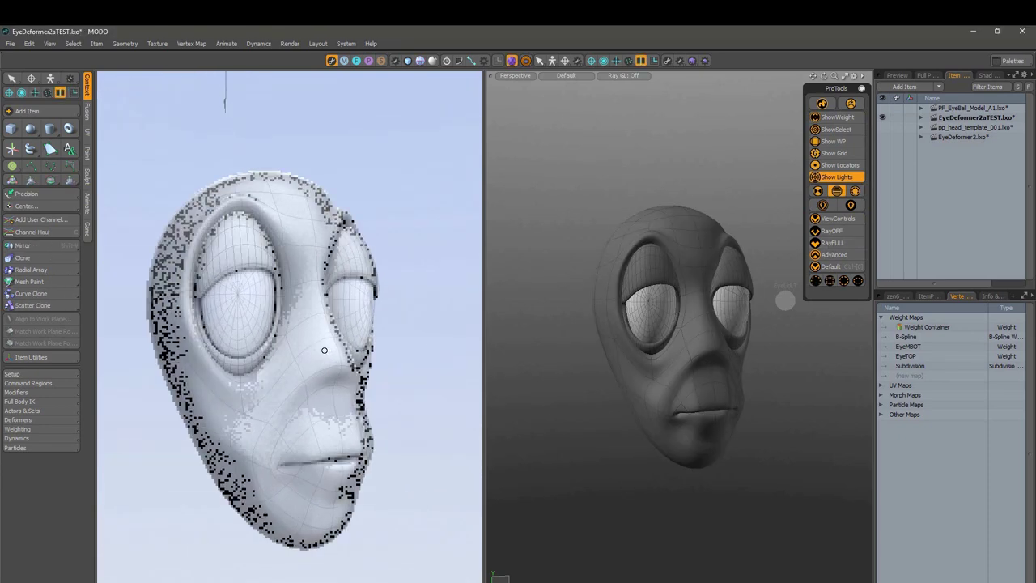
alt+drag(379, 451, 312, 364)
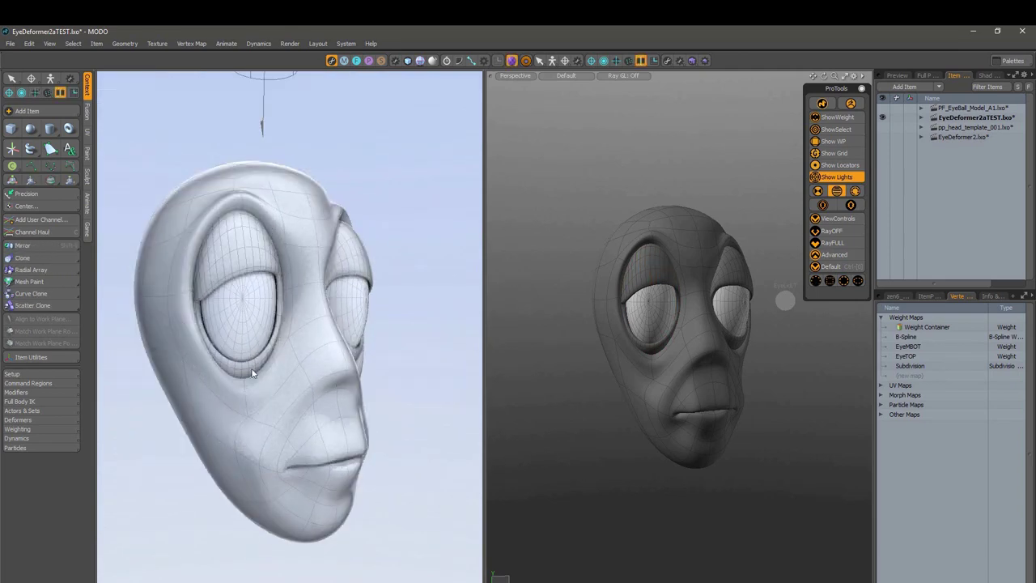
mouse_move(254, 350)
alt+mouse_down()
mouse_move(308, 396)
mouse_move(352, 413)
mouse_move(324, 433)
mouse_move(271, 384)
mouse_move(274, 430)
mouse_move(350, 400)
mouse_move(318, 460)
mouse_move(312, 429)
mouse_move(331, 323)
alt+mouse_up()
Step: Expand the EyeDeformer2aTEST.lxo items and select the Weight Container to display its weighting on the head
alt+drag(699, 333, 743, 279)
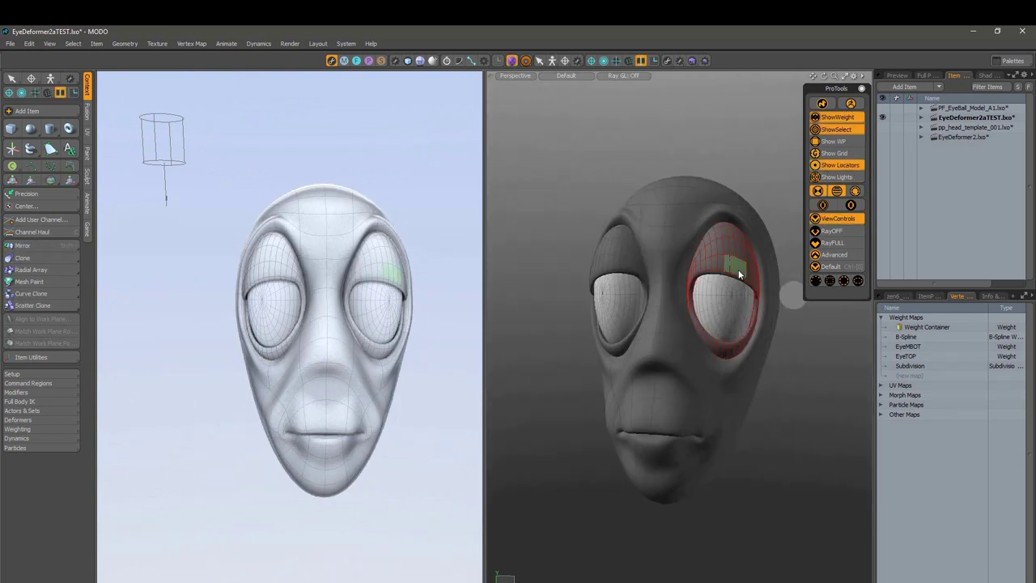
click(738, 274)
drag(748, 229, 706, 381)
click(920, 118)
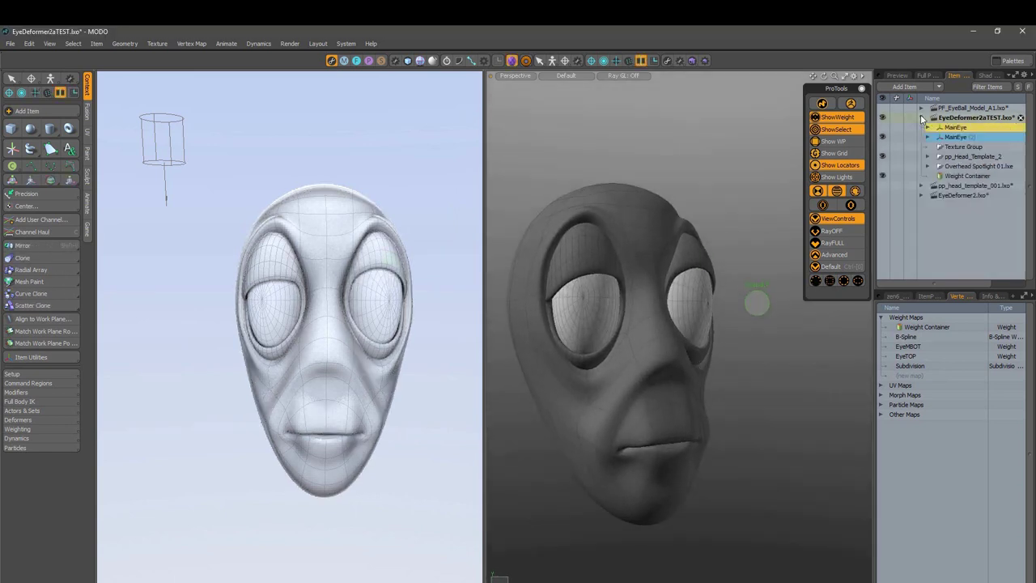
click(951, 174)
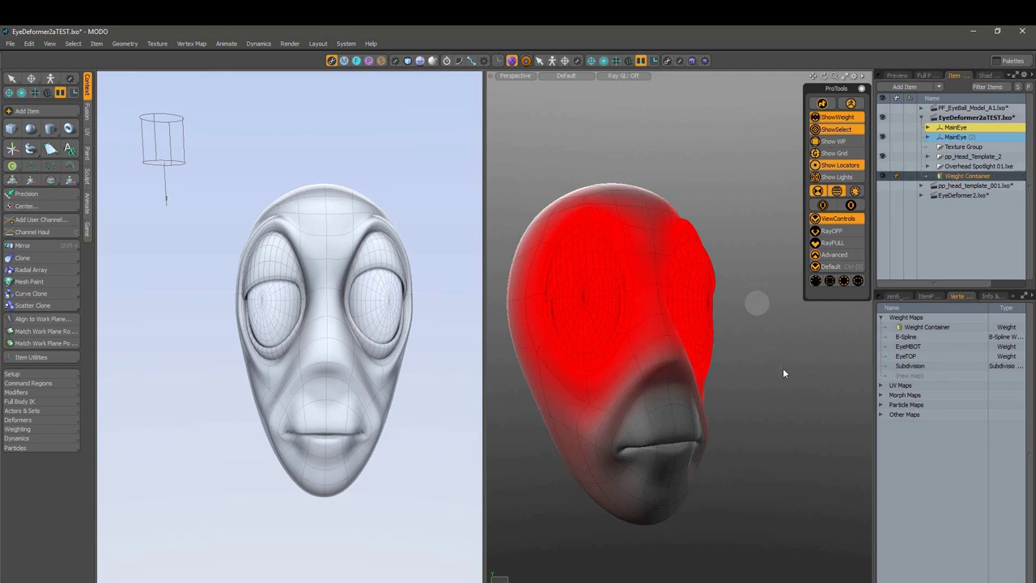
Step: Reveal the remaining EyeDeformer2aTEST.lxo rig items in the item list and select the Transform Effector
alt+drag(783, 367, 618, 335)
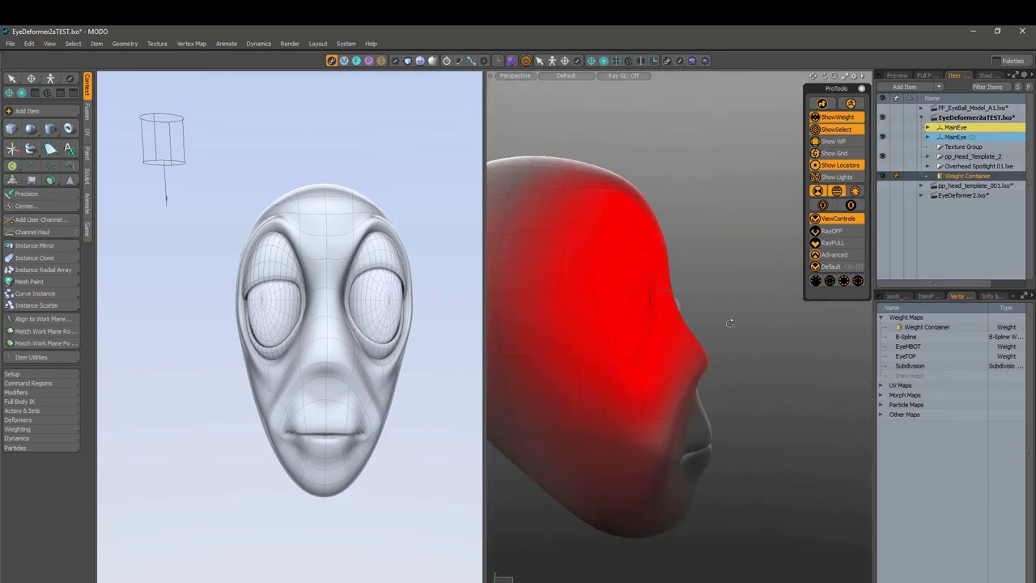
middle_drag(730, 323, 637, 328)
alt+drag(349, 370, 450, 353)
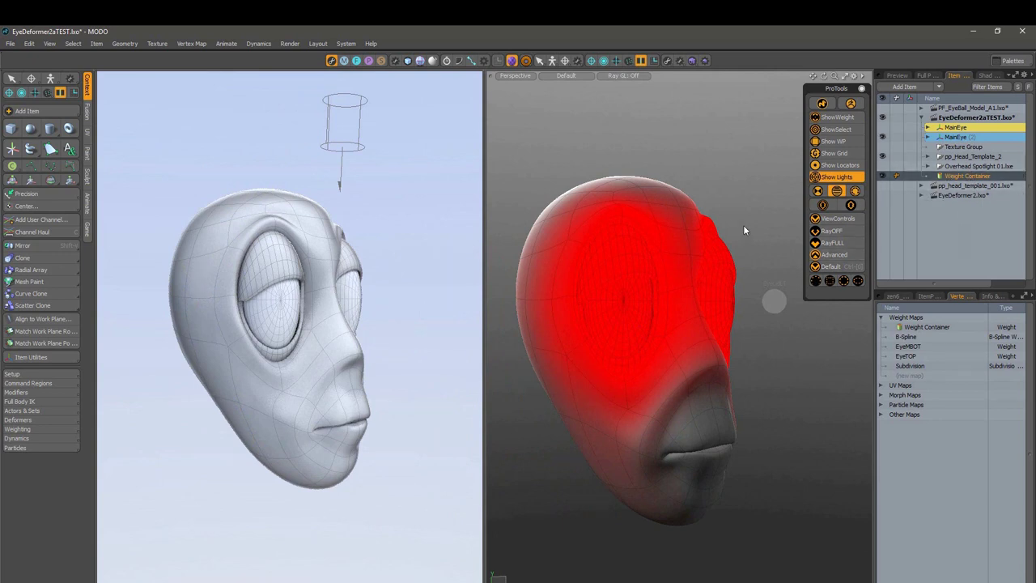
click(851, 206)
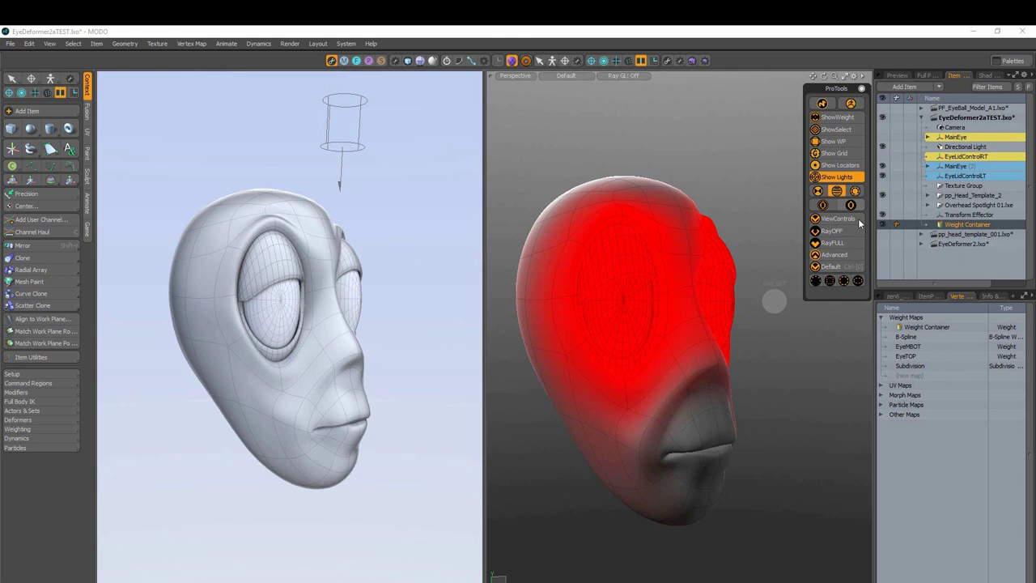
click(915, 214)
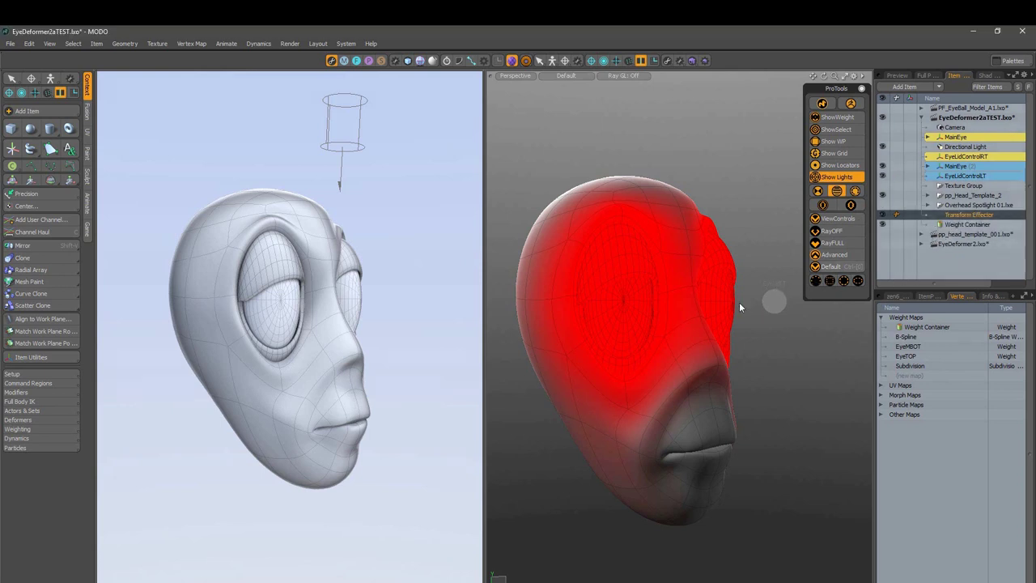
Step: Move the Transform Effector down and back into the head to reposition the whole eye region
key(w)
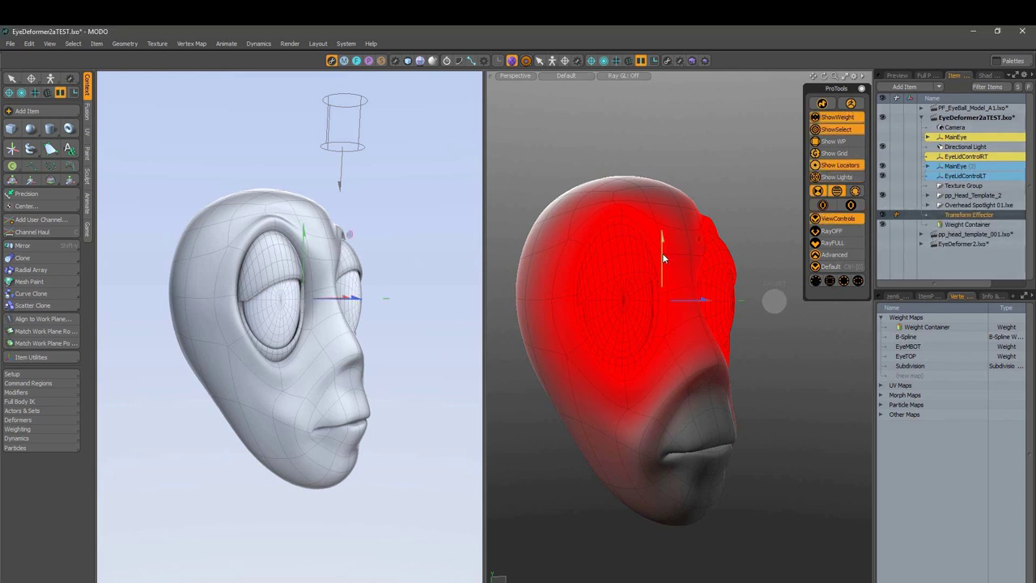
mouse_move(664, 258)
mouse_down()
mouse_move(664, 210)
mouse_move(662, 278)
mouse_up()
alt+drag(387, 340, 222, 344)
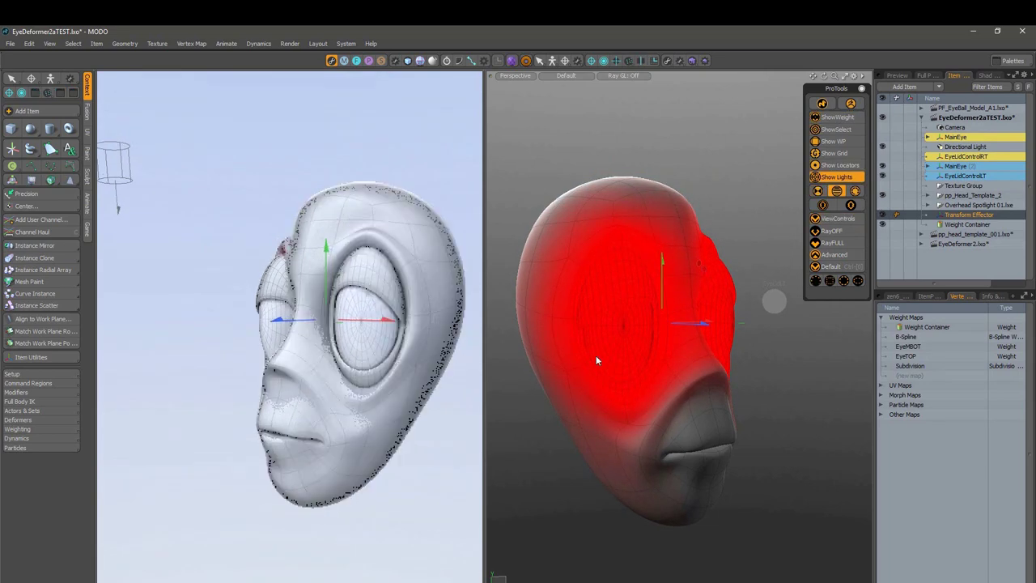
key(ctrl+0)
alt+drag(596, 361, 607, 283)
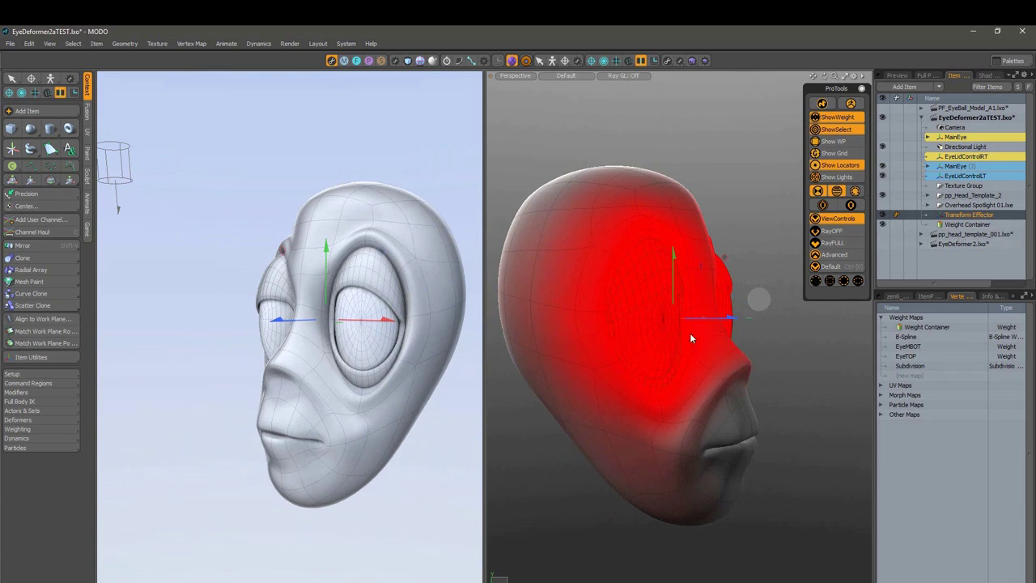
drag(728, 321, 704, 321)
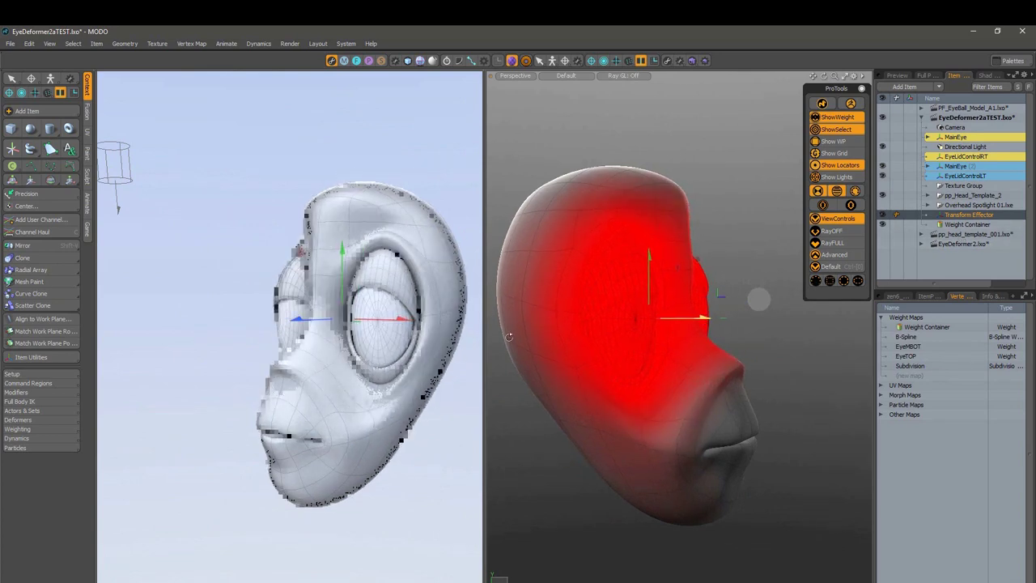
alt+drag(324, 345, 402, 345)
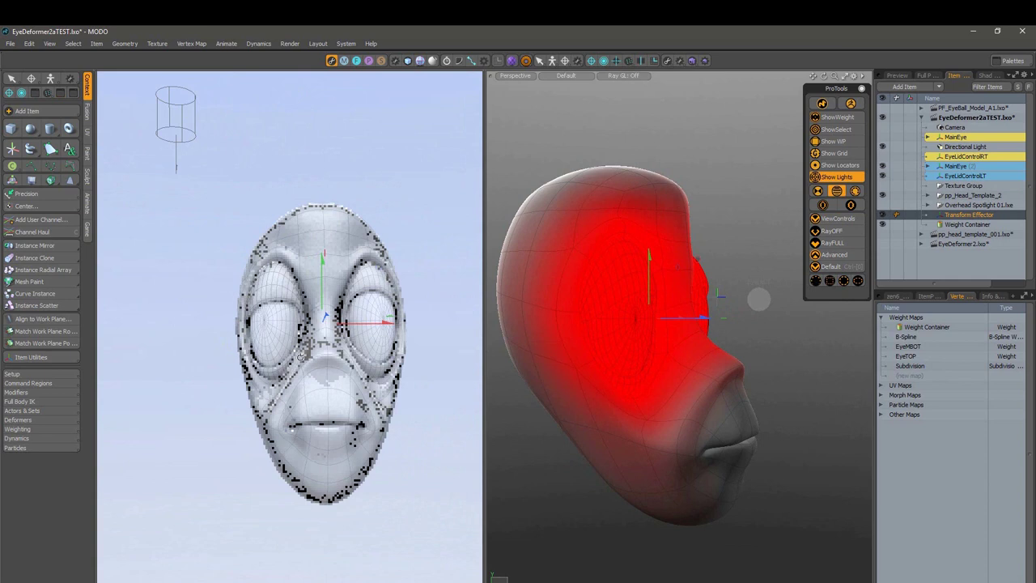
Step: Scale the Transform Effector narrower across the face to bring the eyes closer together and slim them
key(ctrl+0)
alt+drag(573, 353, 666, 314)
key(e)
key(w)
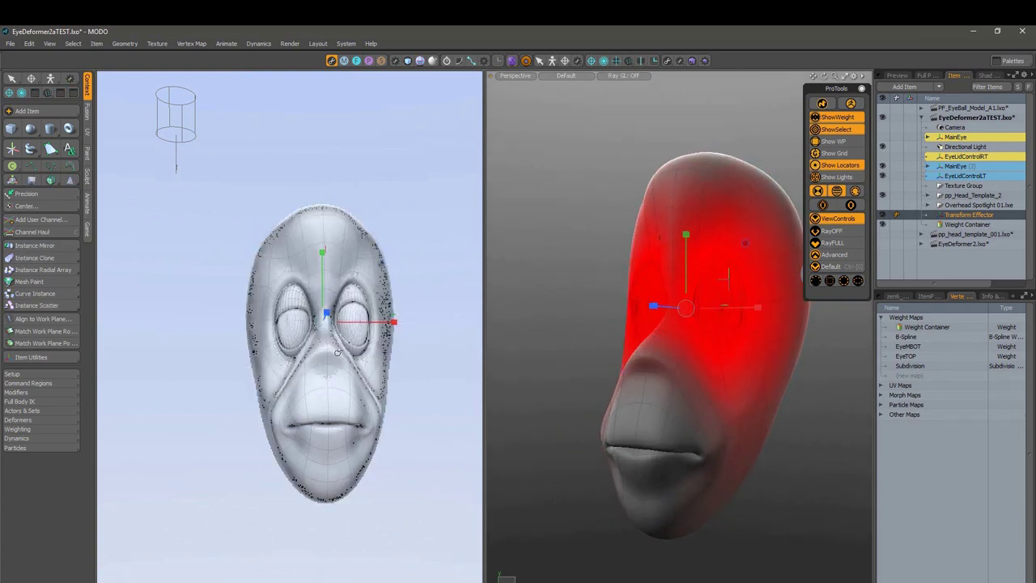
alt+drag(332, 299, 391, 316)
scroll(391, 316, up, 4)
alt+drag(322, 364, 345, 363)
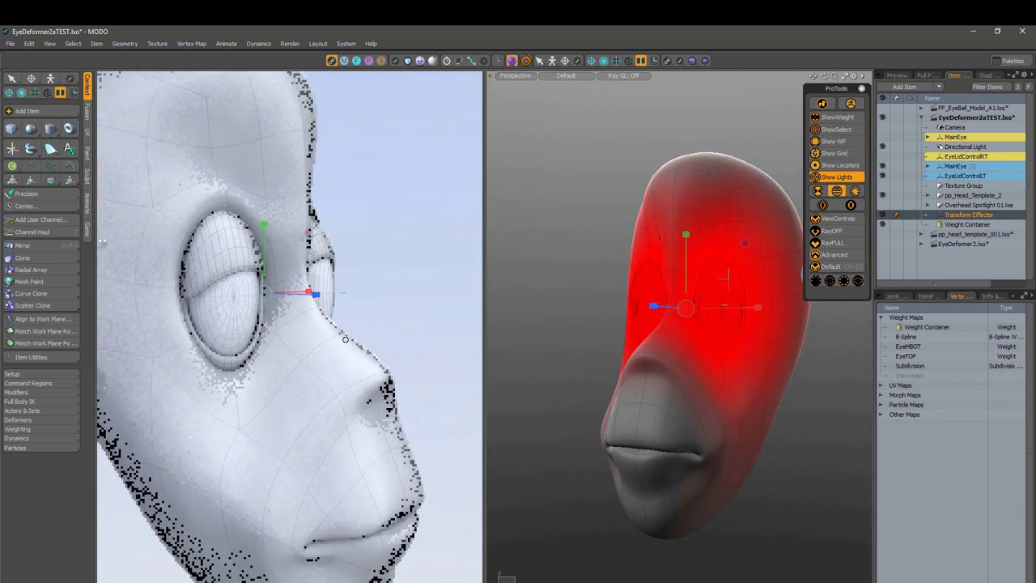
Step: Move the Transform Effector forward to push the eye region back out of the face
scroll(345, 364, down, 4)
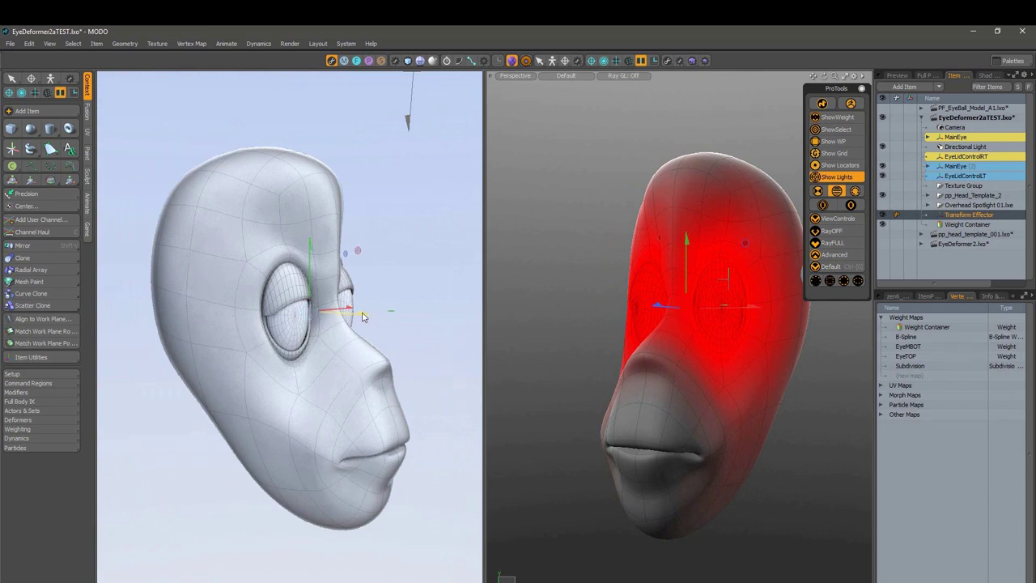
drag(362, 316, 389, 317)
alt+drag(348, 361, 231, 362)
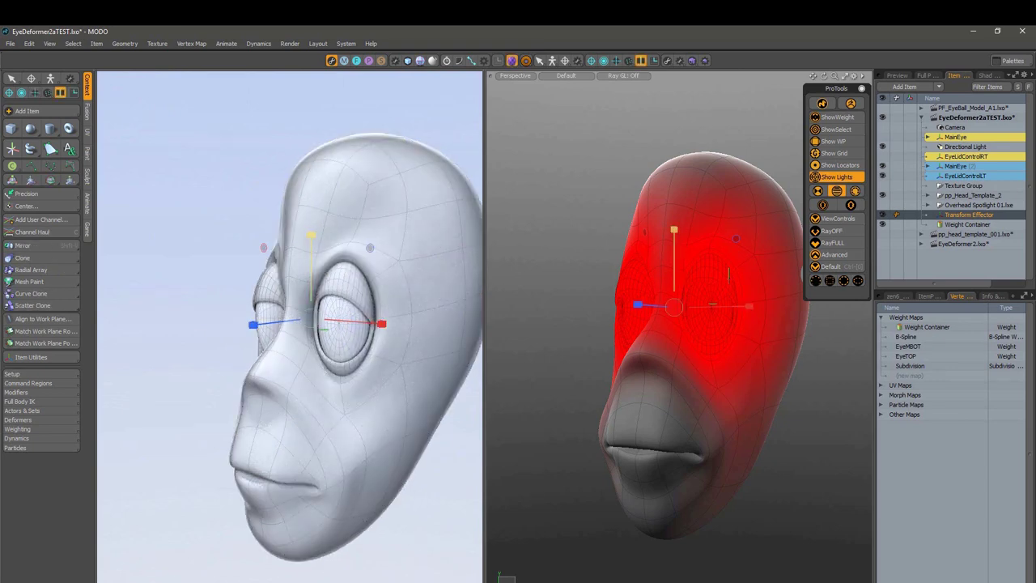
Step: Stretch the Transform Effector vertically and adjust its width to elongate the eyes
drag(311, 235, 312, 176)
alt+drag(283, 421, 324, 427)
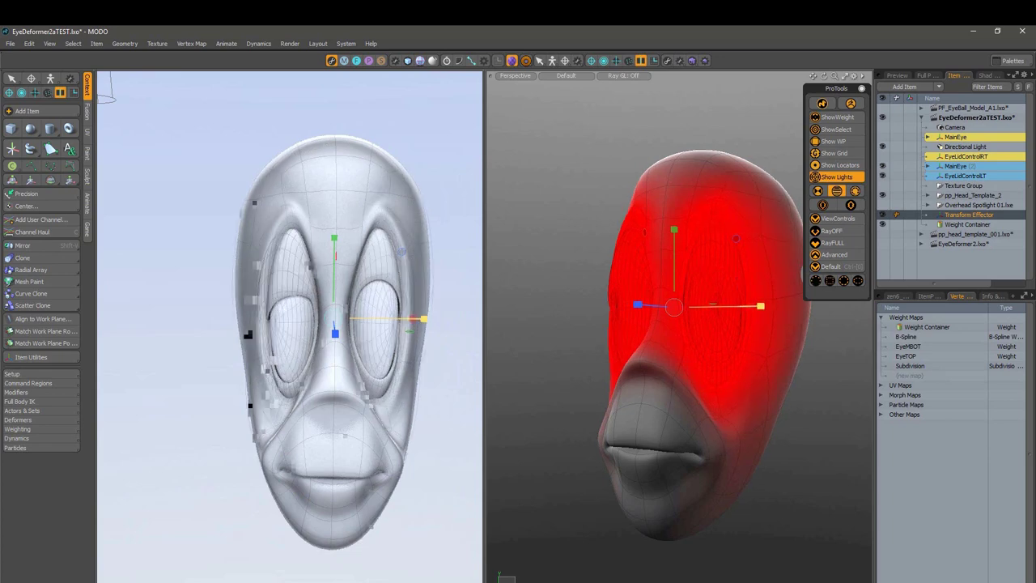
drag(425, 319, 428, 325)
Step: Select EyeLidControlLT and set its LidTOP channel to about -18.2° and EyeTopZ to about 3.8°
scroll(370, 368, up, 4)
alt+drag(370, 368, 287, 364)
key(space)
click(714, 248)
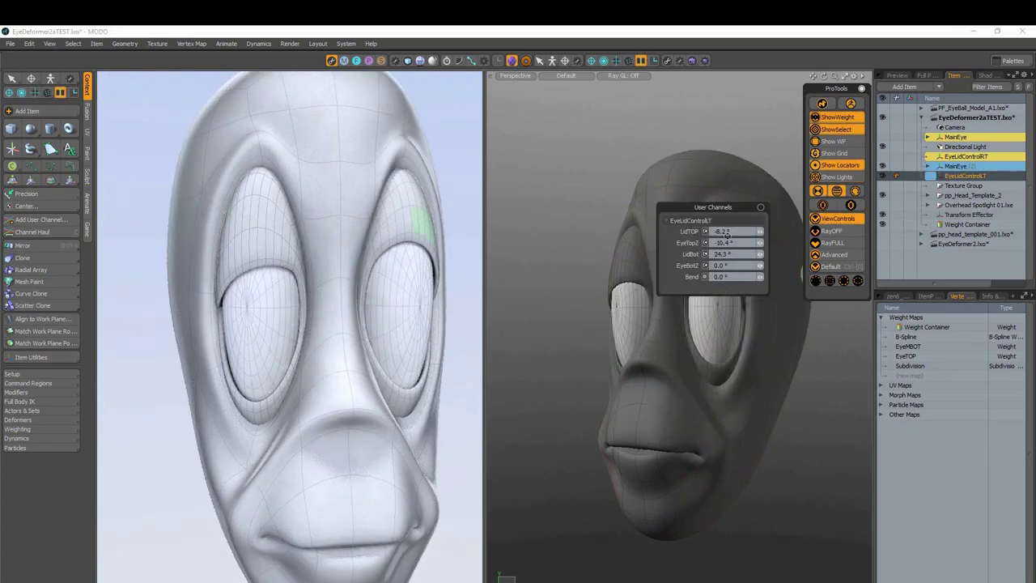
drag(727, 206, 582, 414)
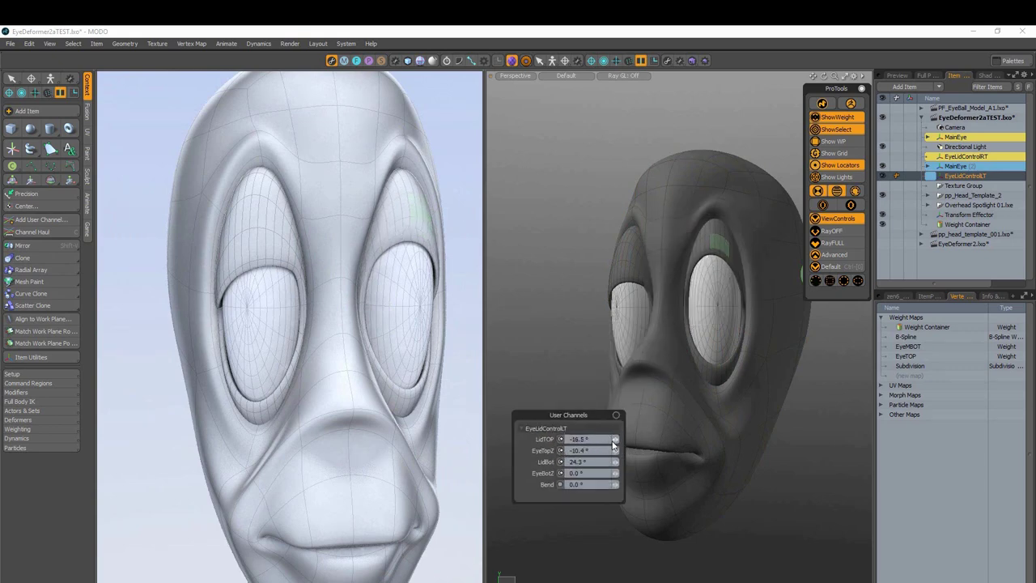
mouse_move(613, 444)
mouse_down()
mouse_move(641, 437)
mouse_move(619, 461)
mouse_up()
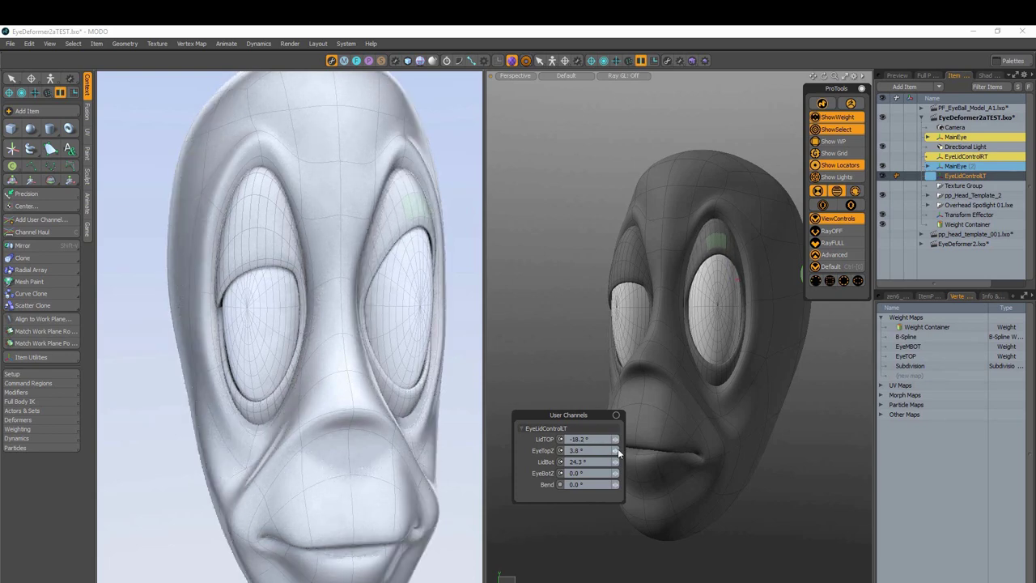
Step: Examine the stretched eyes, eyelids and surrounding sockets from several angles in the rendered preview
alt+click(347, 357)
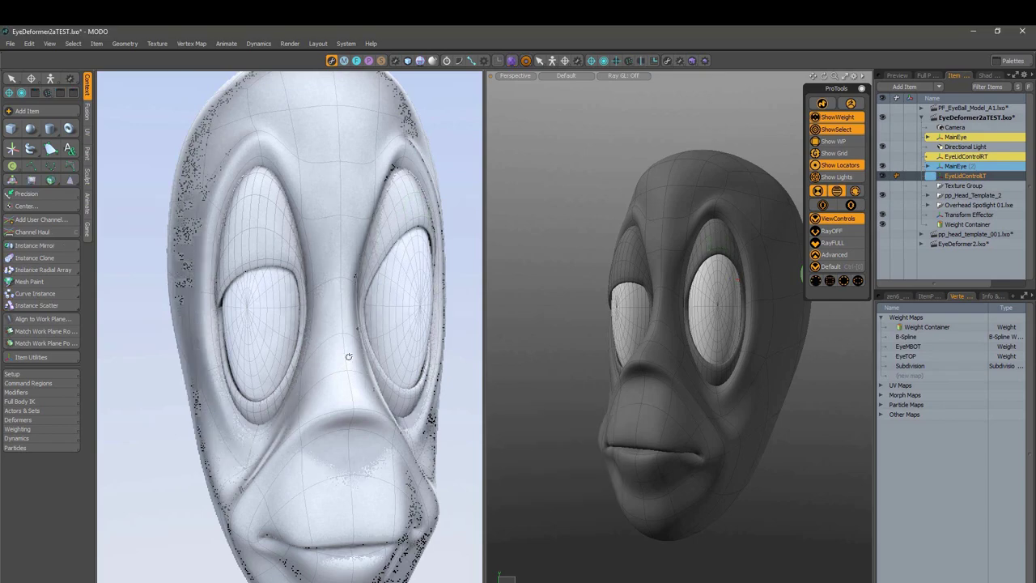
alt+drag(432, 369, 357, 386)
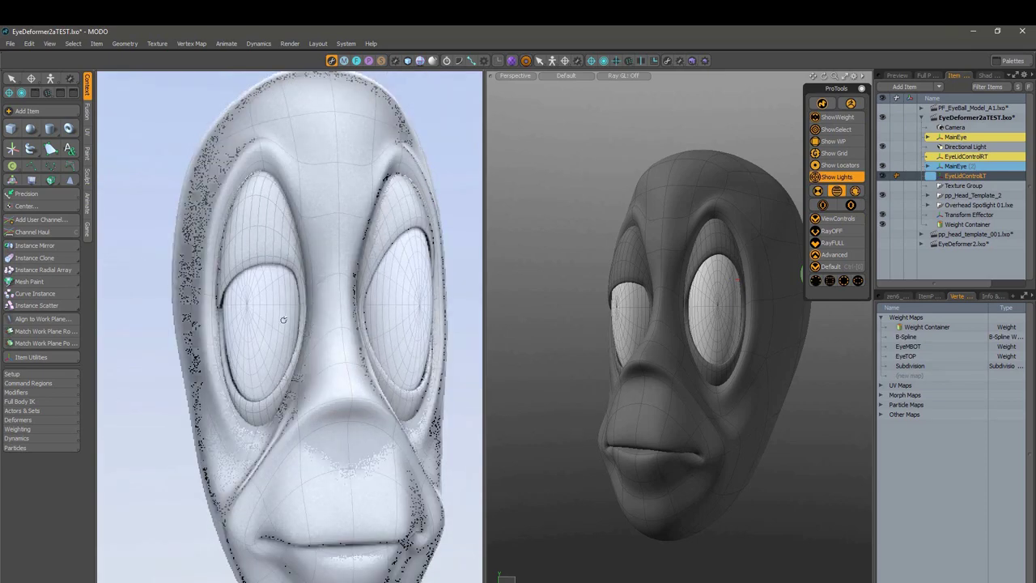
scroll(231, 316, up, 4)
alt+drag(176, 336, 231, 329)
scroll(232, 328, up, 4)
alt+shift+drag(271, 405, 300, 324)
scroll(343, 437, down, 4)
scroll(316, 348, down, 4)
alt+drag(389, 368, 357, 359)
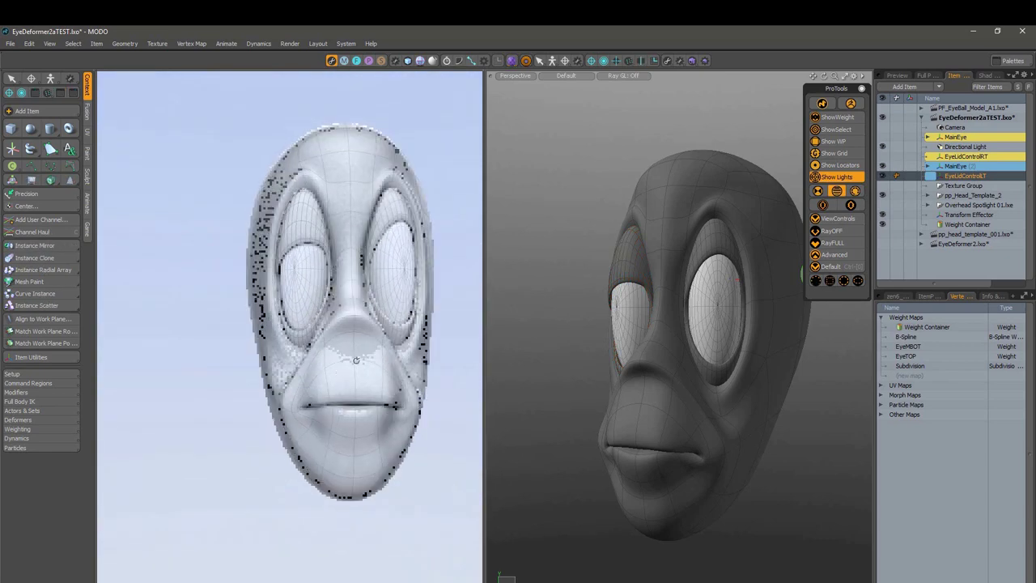
Step: Examine how the eyes and eyelids fit the deformed head in the shaded perspective view
alt+drag(729, 339, 690, 295)
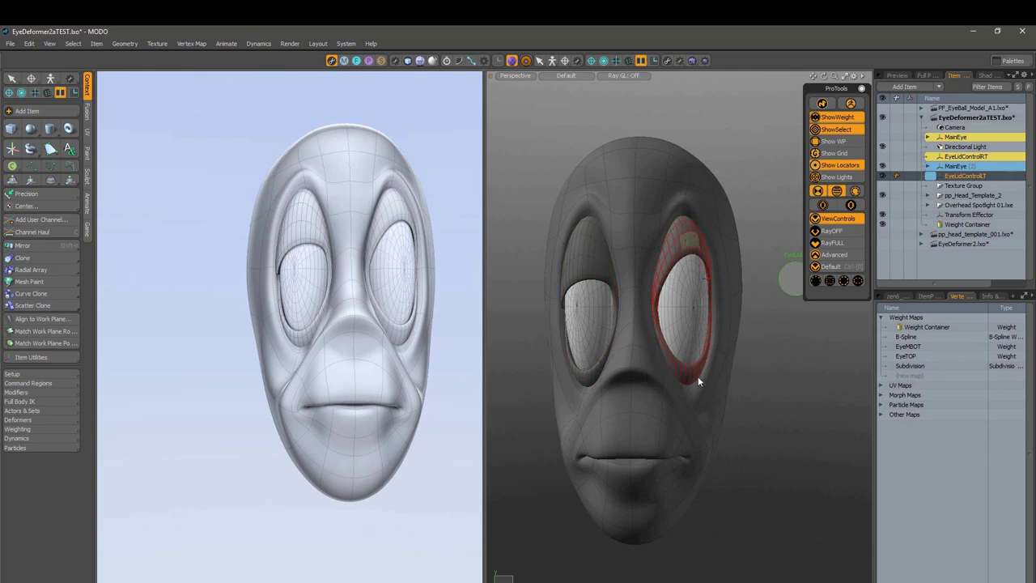
alt+drag(698, 376, 701, 406)
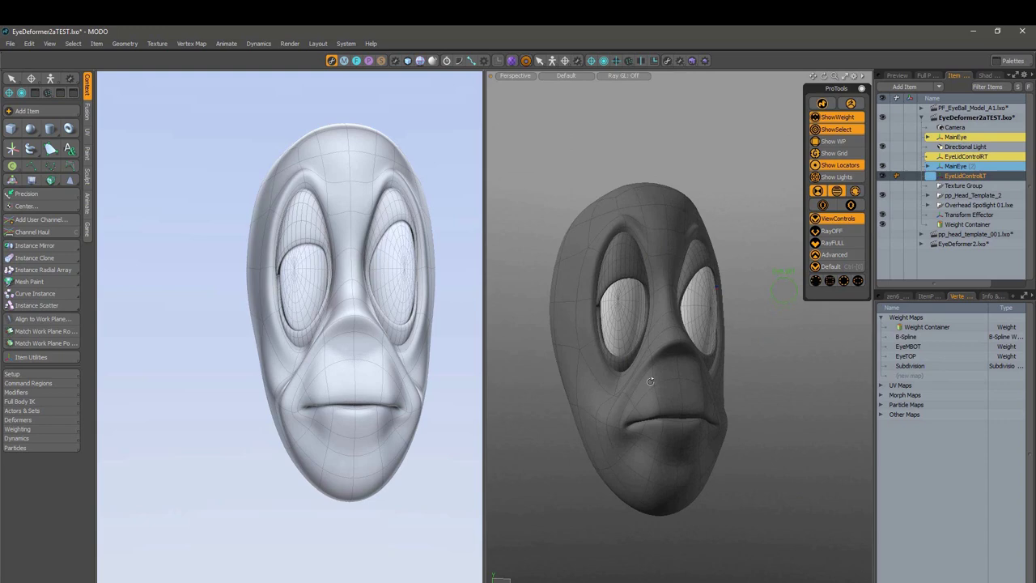
alt+drag(642, 241, 740, 364)
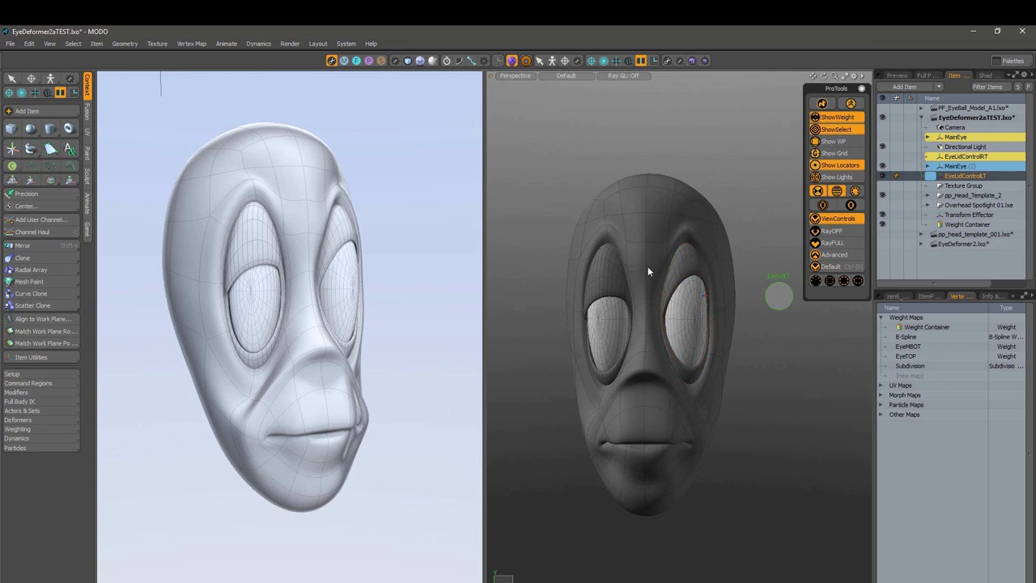
alt+drag(674, 418, 715, 393)
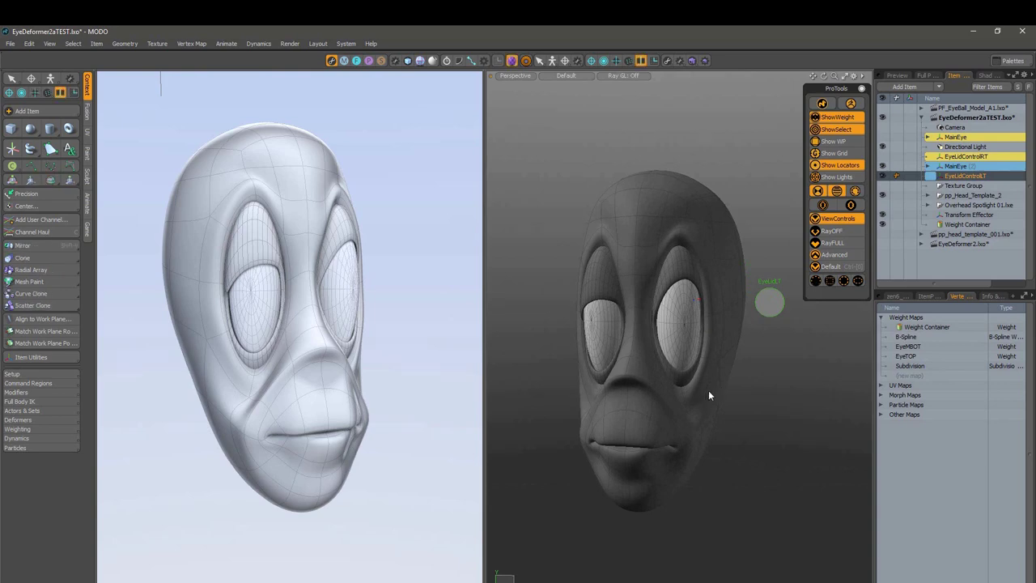
mouse_move(340, 397)
alt+mouse_down()
mouse_move(298, 400)
mouse_move(344, 390)
alt+mouse_up()
alt+drag(643, 353, 745, 329)
click(771, 307)
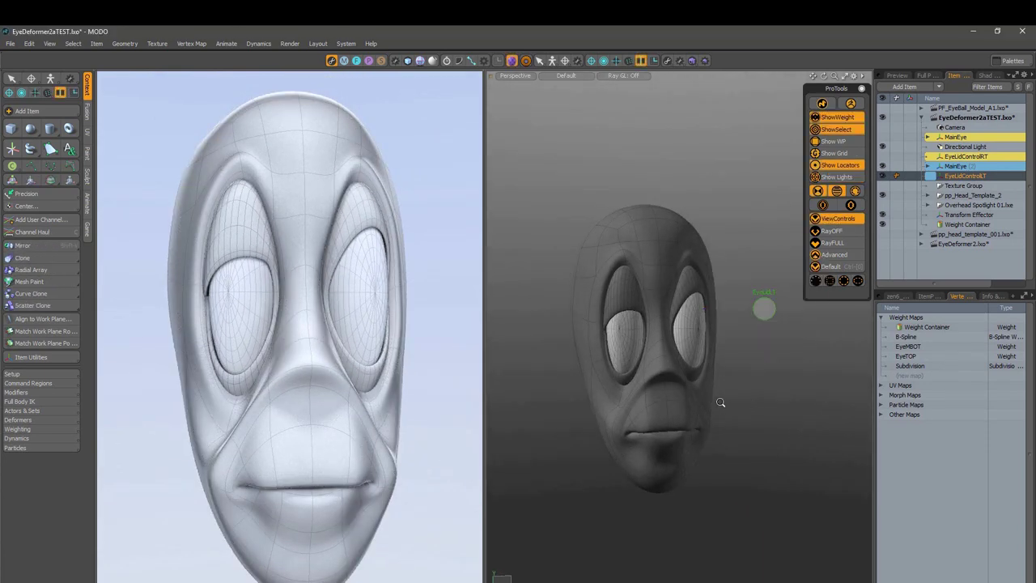
scroll(719, 402, up, 4)
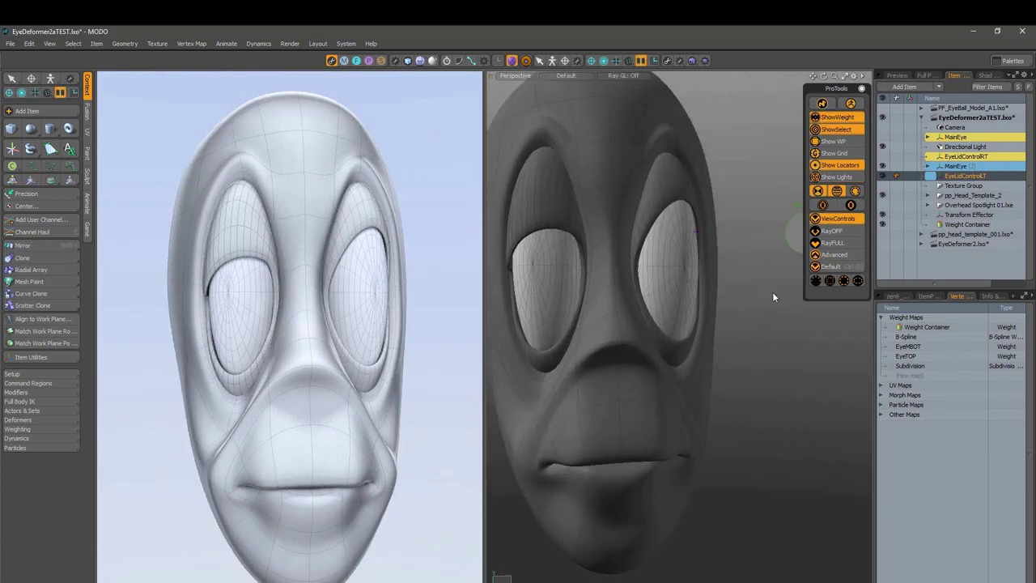
Step: Select the Transform Effector again and move it back to sink the eye region into the head
click(967, 214)
mouse_move(740, 382)
alt+mouse_down()
mouse_move(752, 375)
mouse_move(679, 407)
alt+mouse_up()
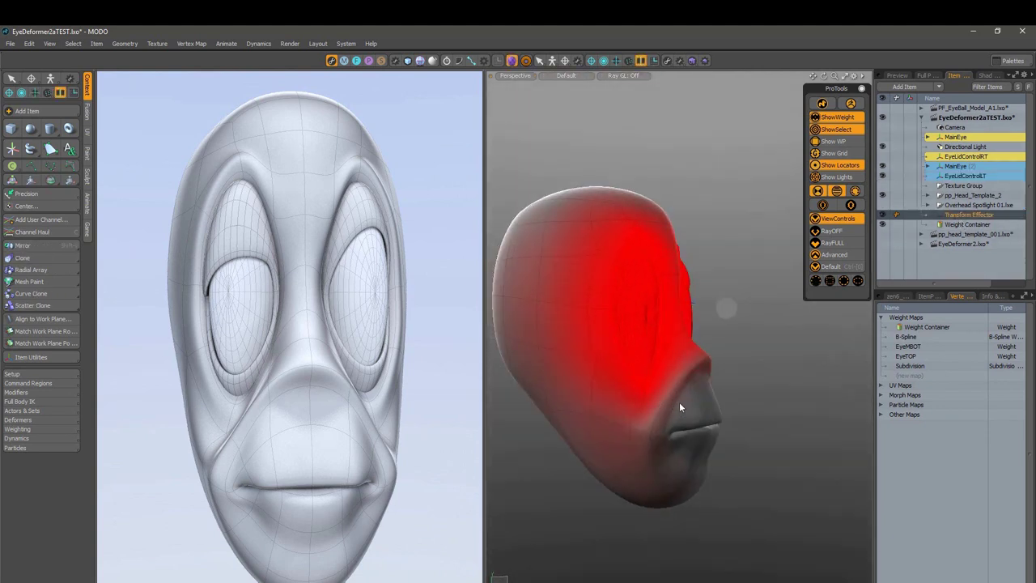
drag(719, 318, 683, 322)
alt+drag(326, 323, 381, 314)
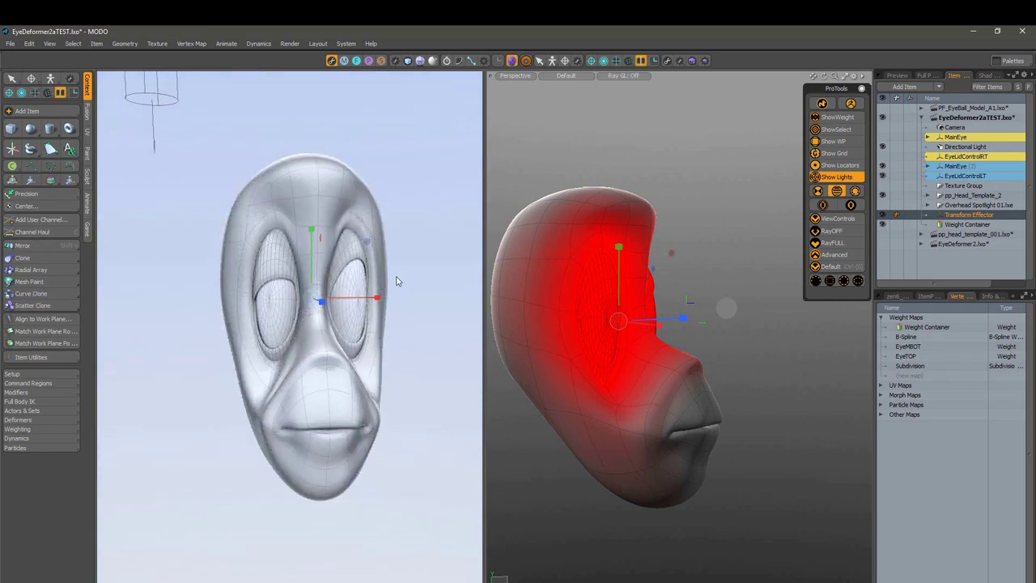
Step: Scale the Transform Effector up to enlarge the eyes and move the eye region forward
drag(387, 298, 419, 298)
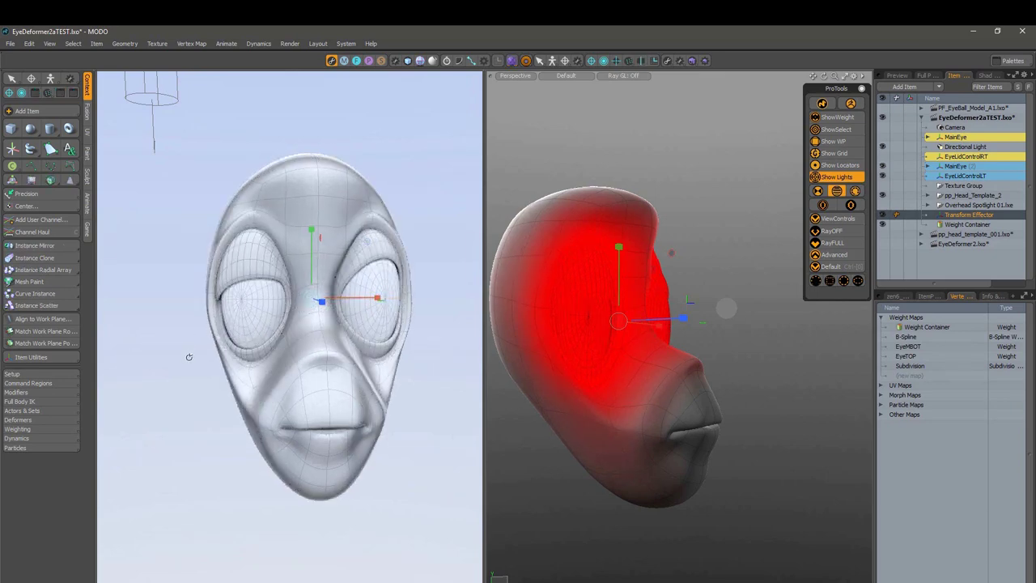
alt+drag(189, 357, 360, 391)
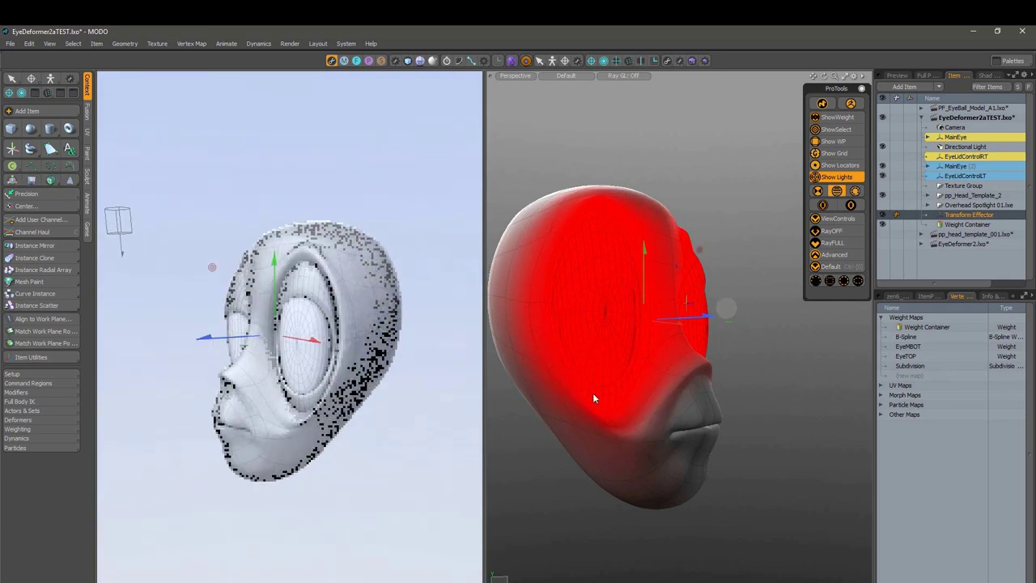
alt+drag(627, 353, 660, 348)
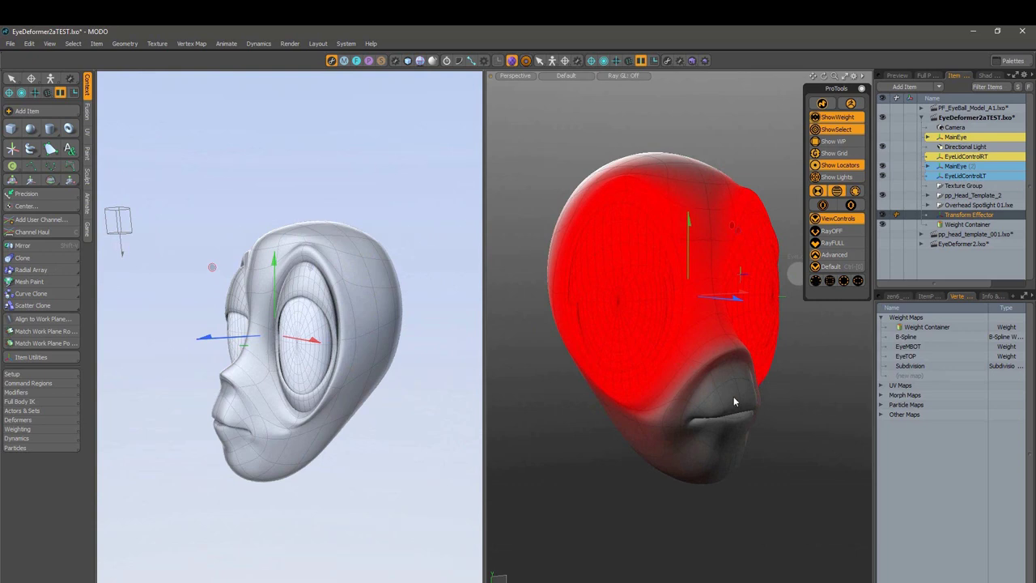
Step: Try to tilt the eye region by rotating the Transform Effector about its X axis, and undo that rotation
key(e)
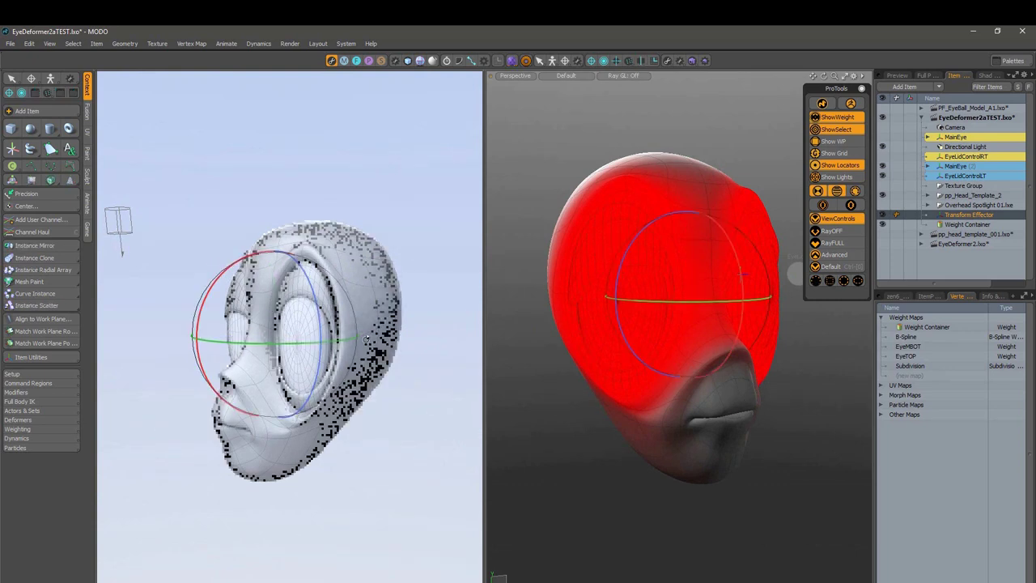
mouse_move(724, 231)
mouse_down()
mouse_move(729, 243)
mouse_move(714, 213)
mouse_up()
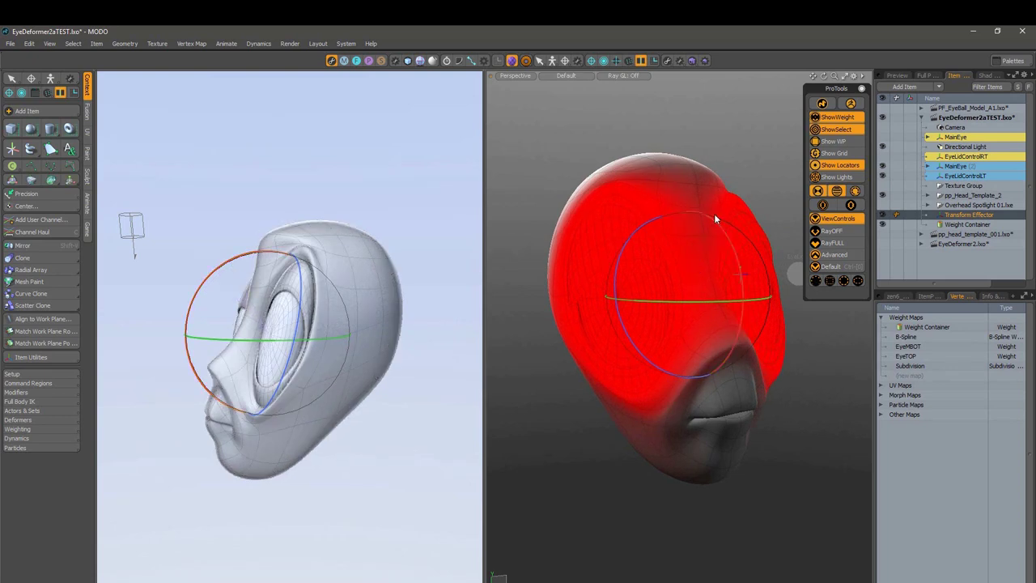
key(ctrl+z)
Step: Rotate the Transform Effector slightly about its Z axis to roll the weighted eye region
alt+drag(706, 316, 675, 365)
drag(706, 315, 731, 333)
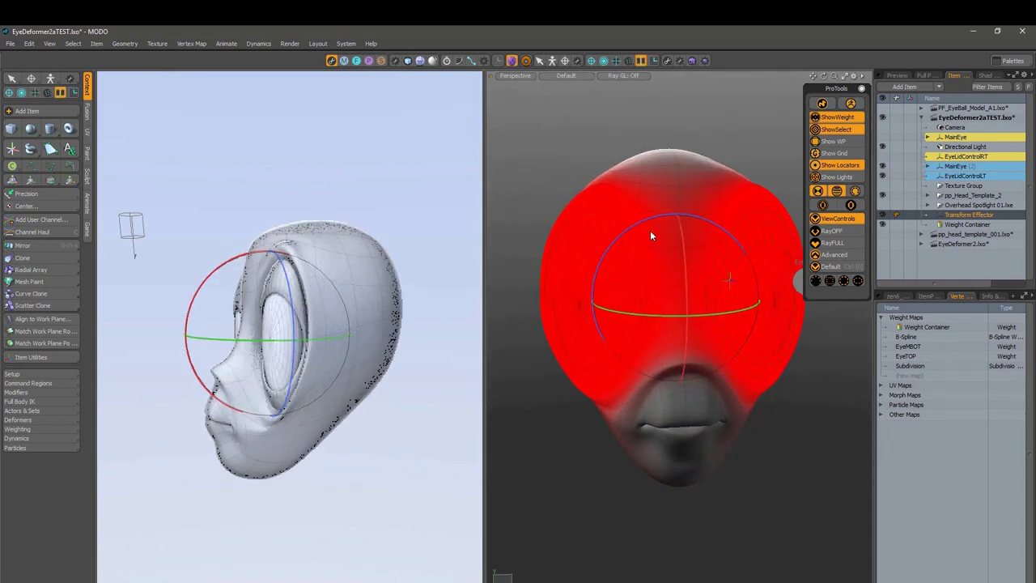
mouse_move(654, 234)
mouse_down()
mouse_move(665, 243)
mouse_move(642, 235)
mouse_up()
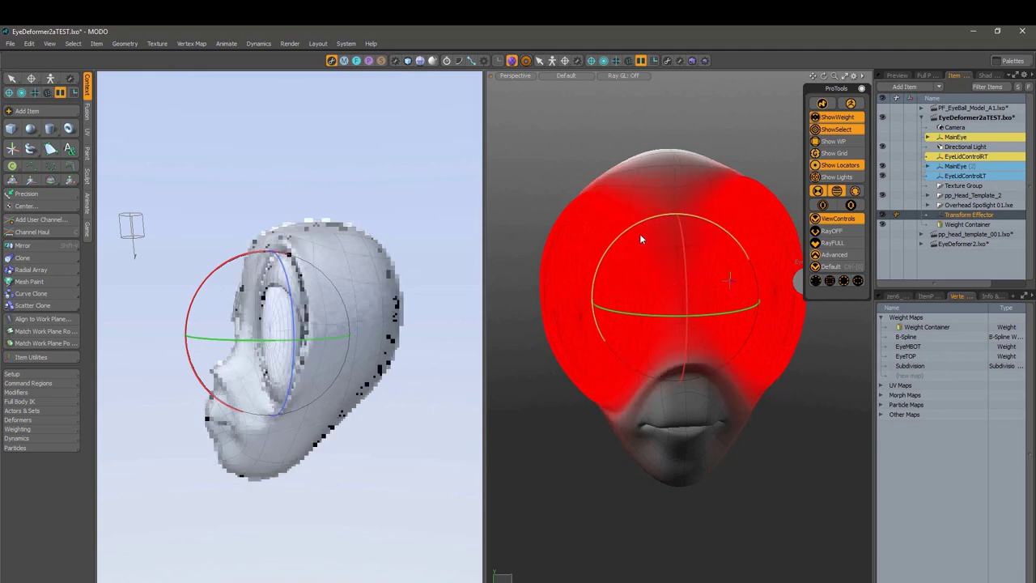
alt+drag(583, 371, 653, 363)
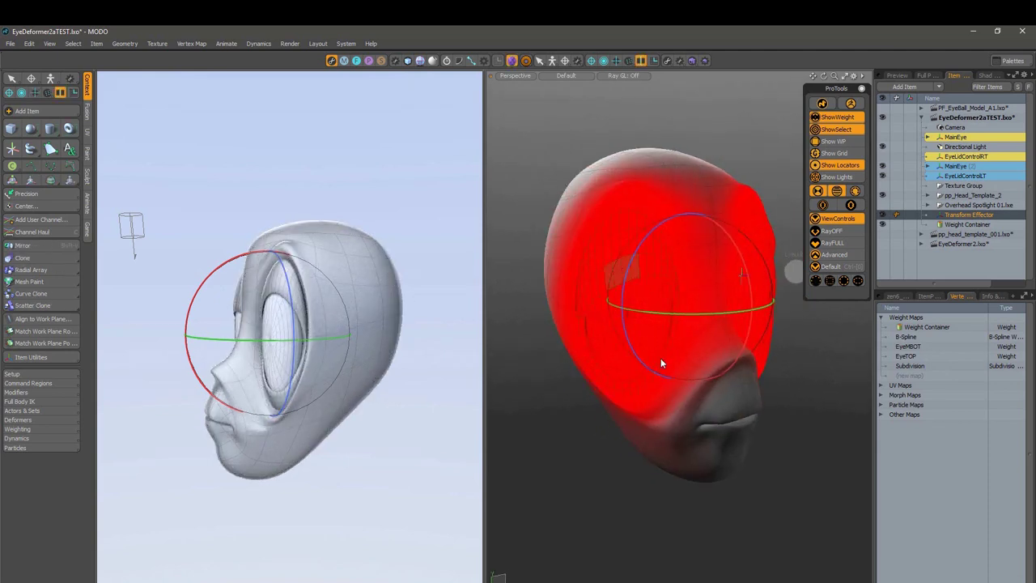
Step: Move the Transform Effector back into the head and scale it down to shrink the eye region
key(w)
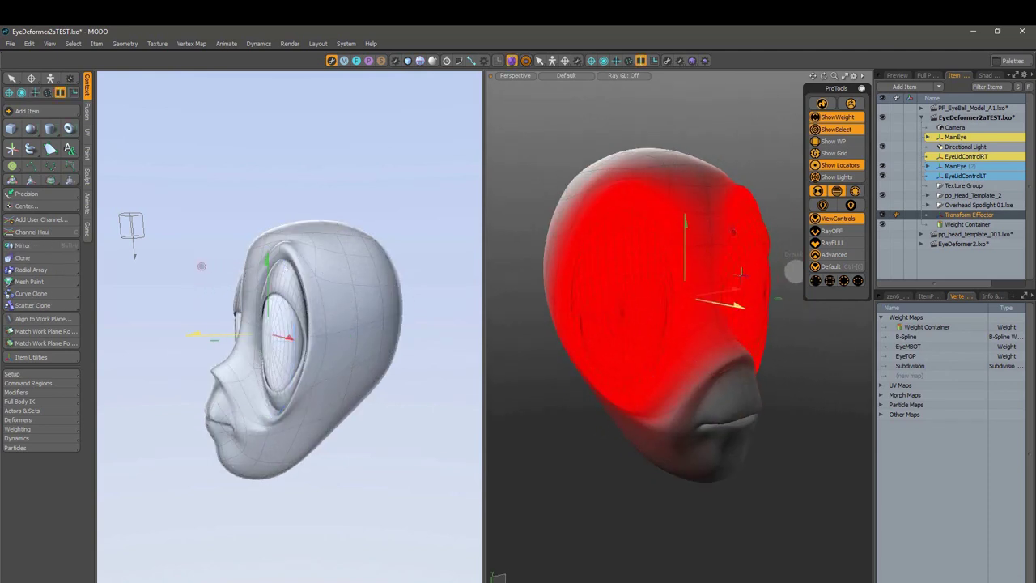
drag(737, 307, 652, 301)
key(r)
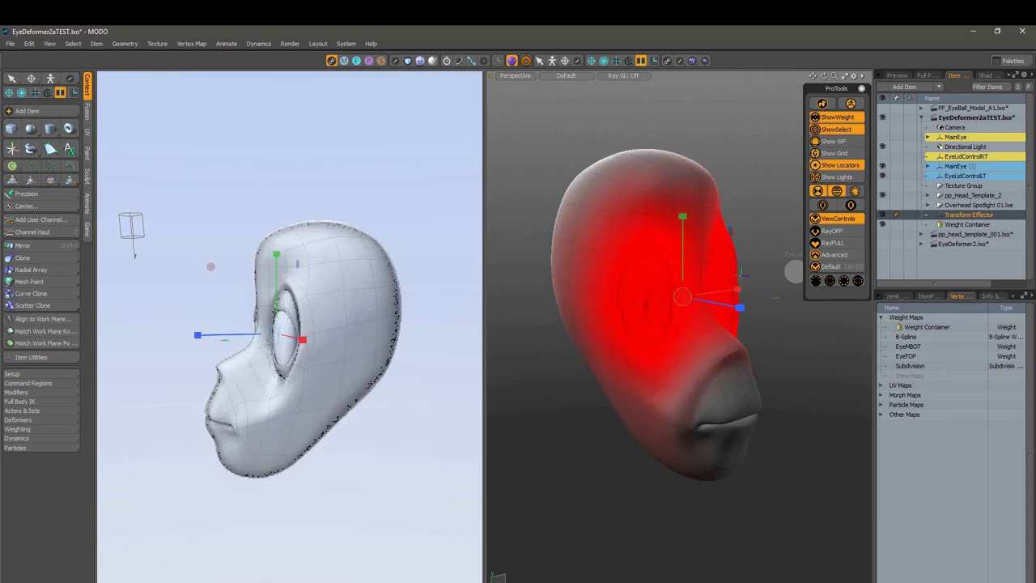
Step: Move the Transform Effector up and forward to raise the eyes on the head
alt+drag(607, 348, 691, 335)
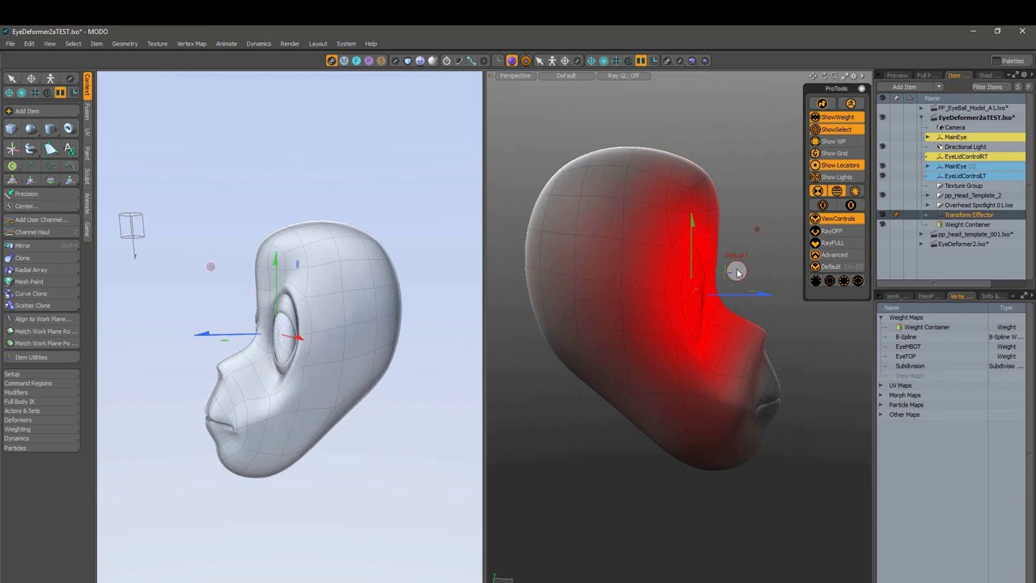
drag(756, 234, 786, 201)
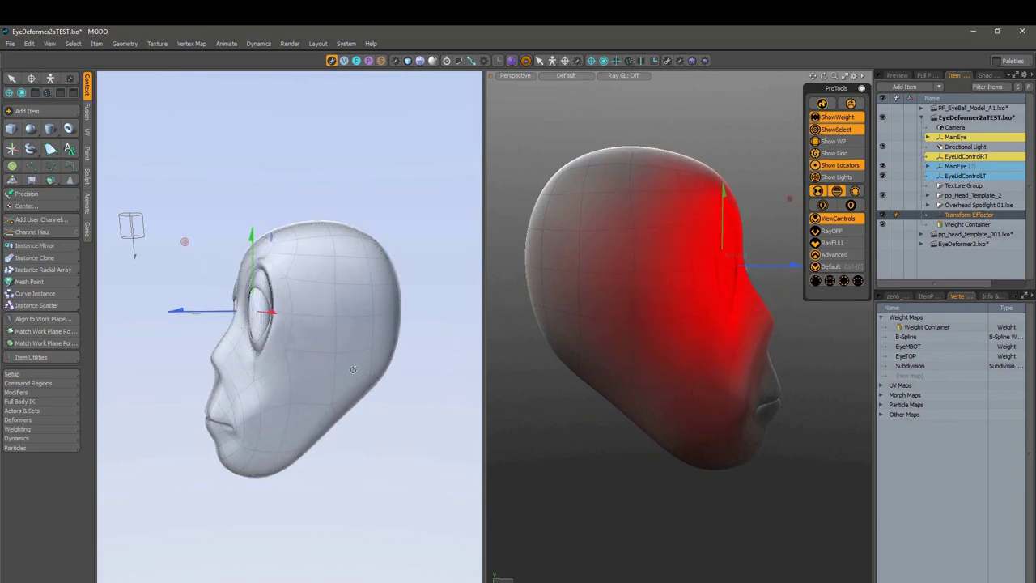
alt+drag(353, 369, 376, 293)
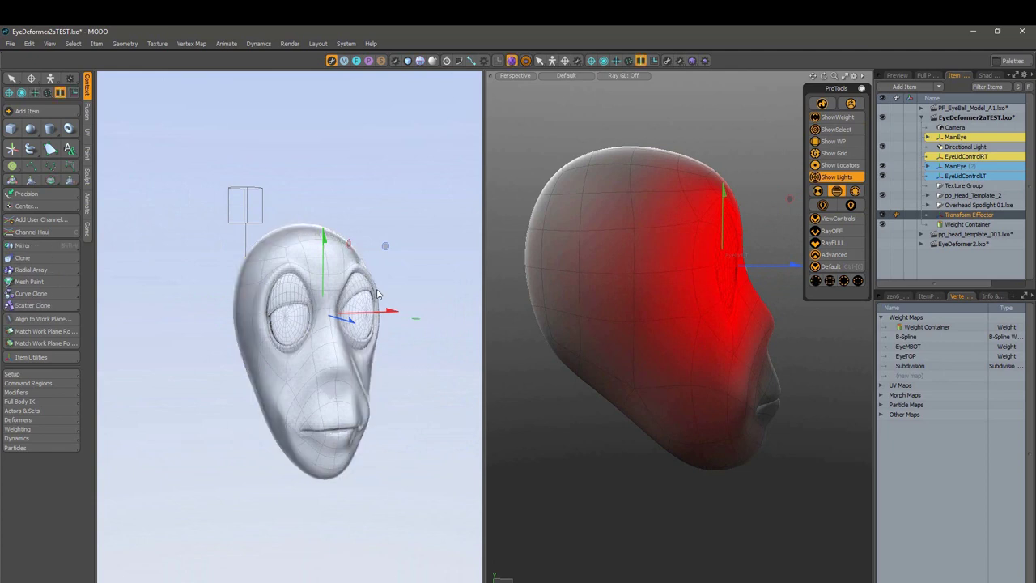
Step: Collapse the EyeDeformer2aTEST.lxo scene and switch to the PF_EyeBall_Model_A1.lxo scene, framing the eyeball model in close-up
click(924, 119)
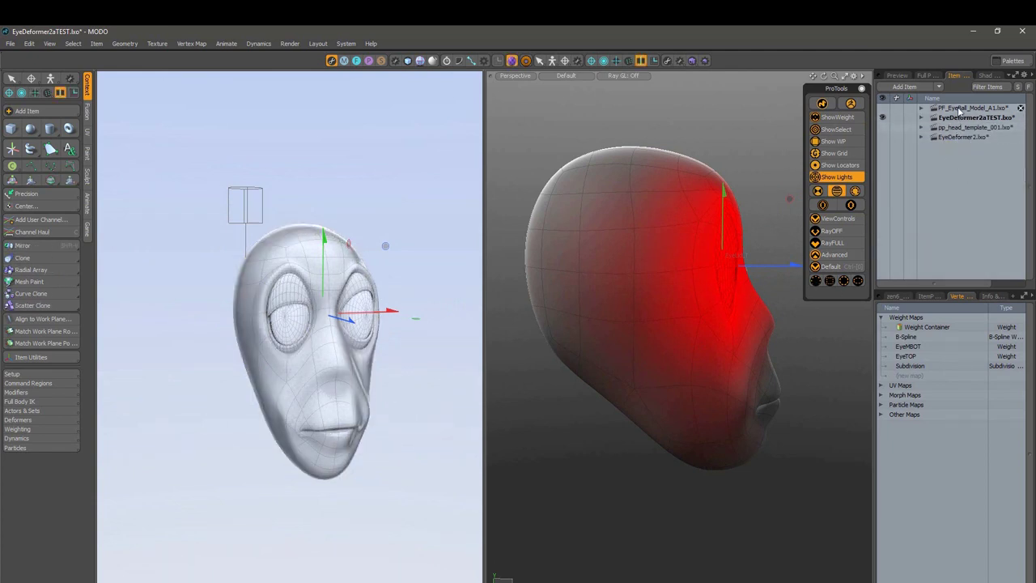
click(960, 109)
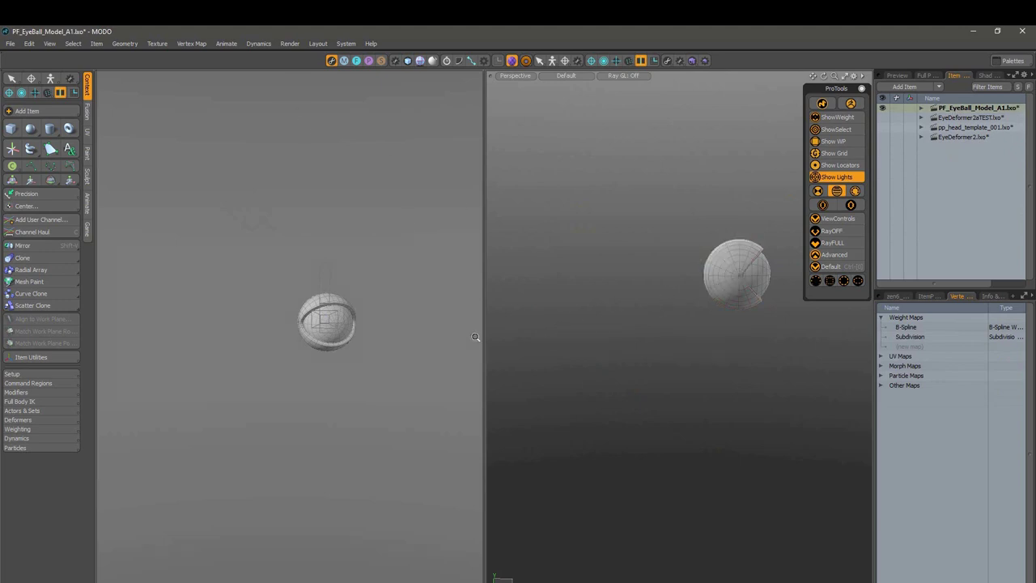
ctrl+alt+drag(382, 343, 454, 380)
alt+shift+drag(310, 303, 395, 299)
alt+drag(219, 306, 267, 303)
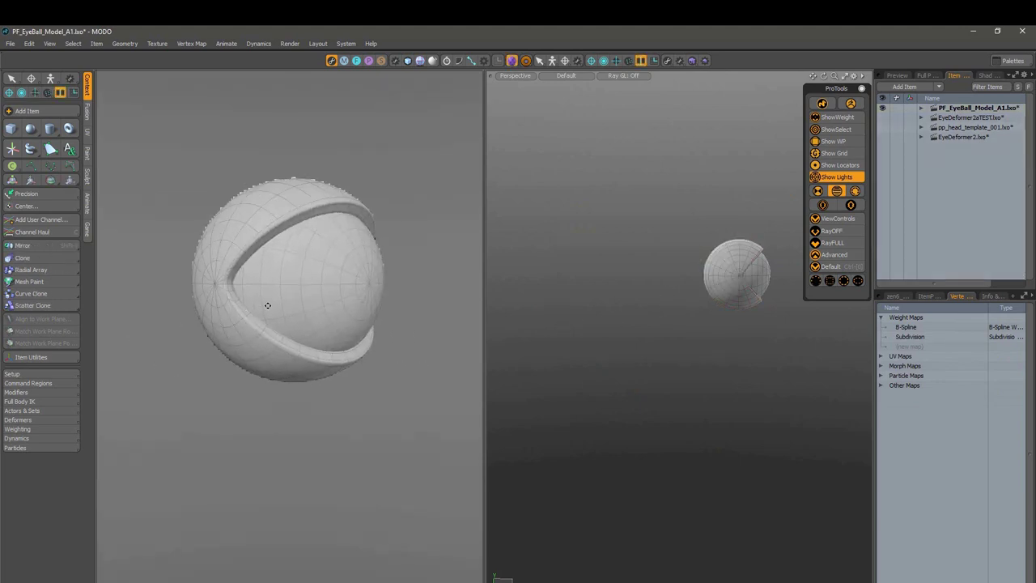
Step: Examine the eyeball and eyelid meshes, focusing on the eyelid's corner, rim thickness and edge flow around the side pole
click(358, 291)
click(260, 217)
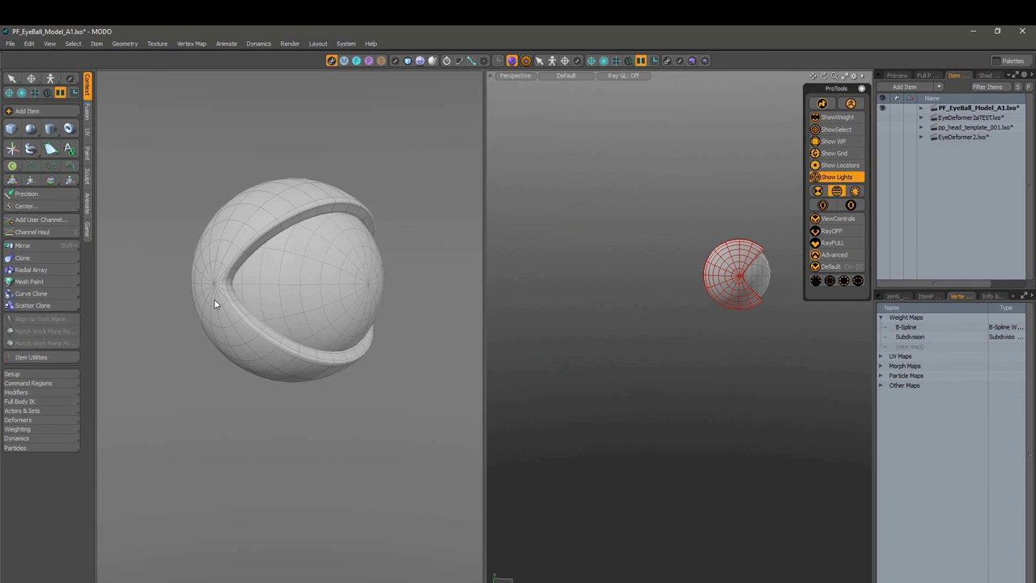
ctrl+alt+drag(238, 290, 283, 307)
alt+drag(240, 254, 335, 351)
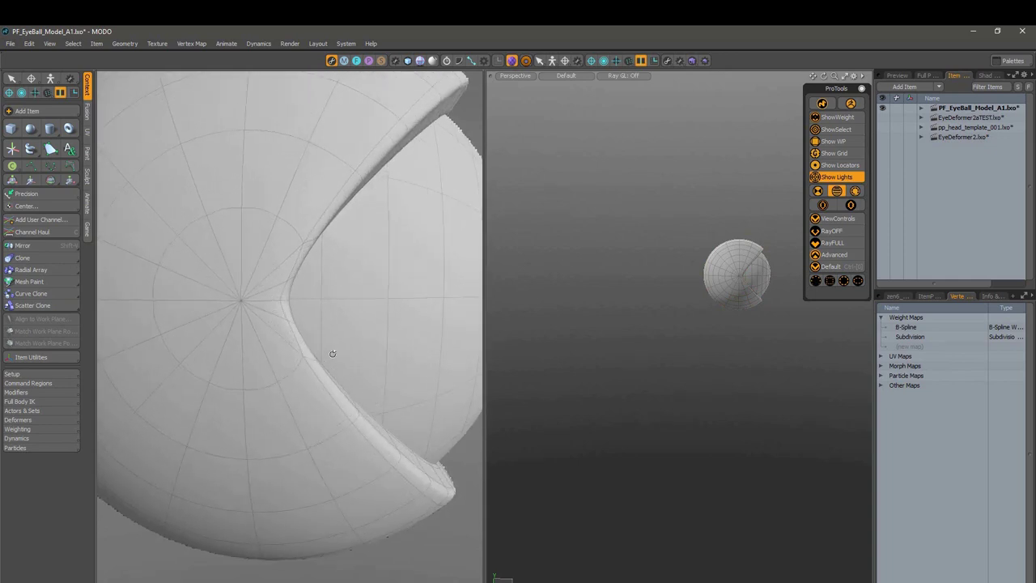
key(x)
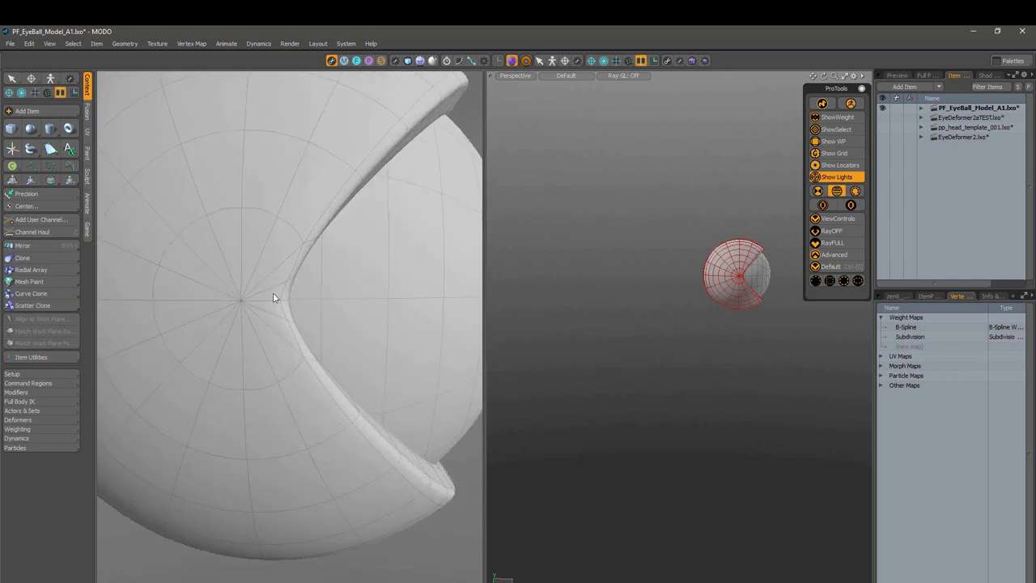
key(x)
alt+drag(273, 298, 291, 342)
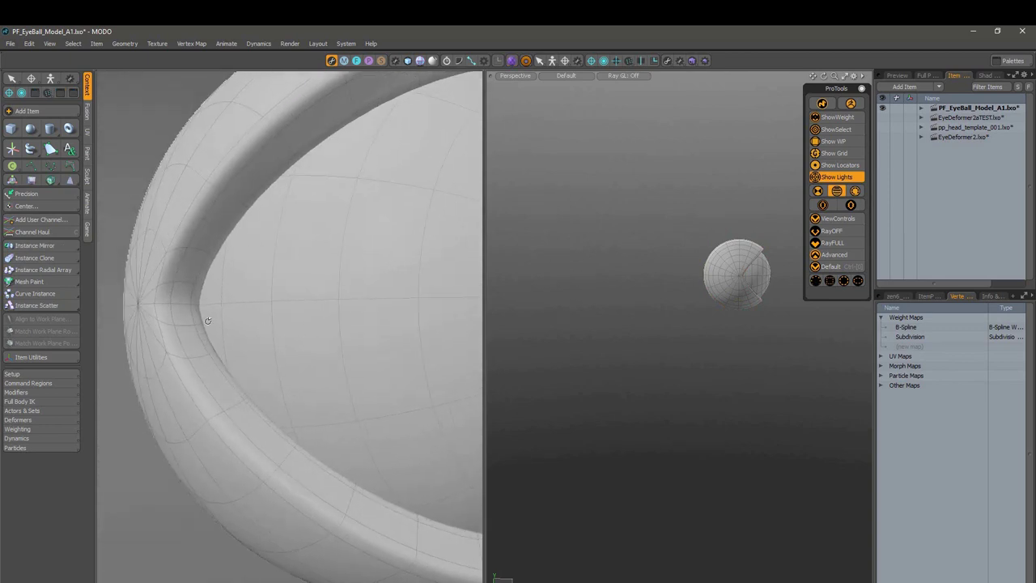
alt+drag(208, 320, 358, 368)
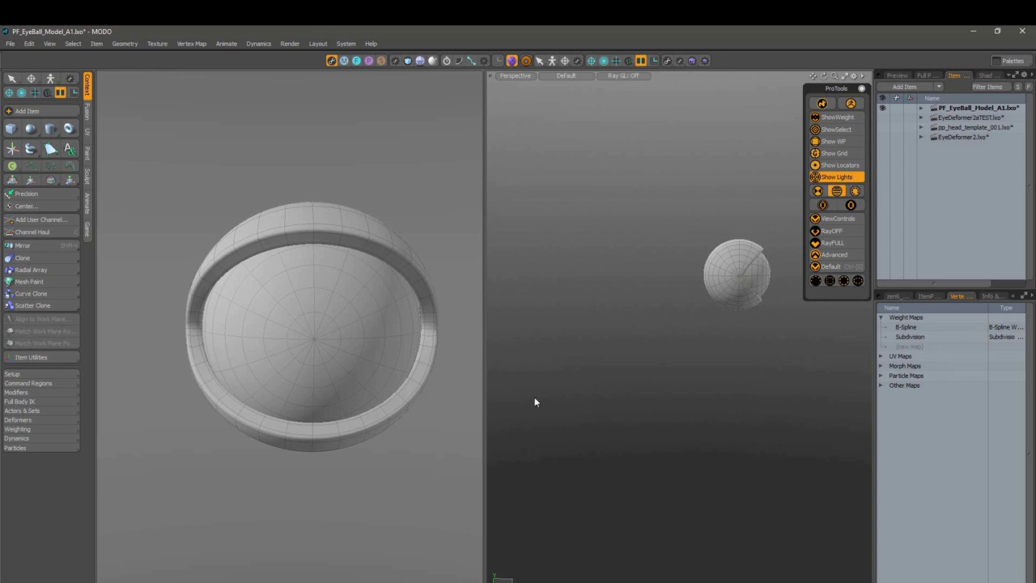
alt+drag(368, 365, 395, 348)
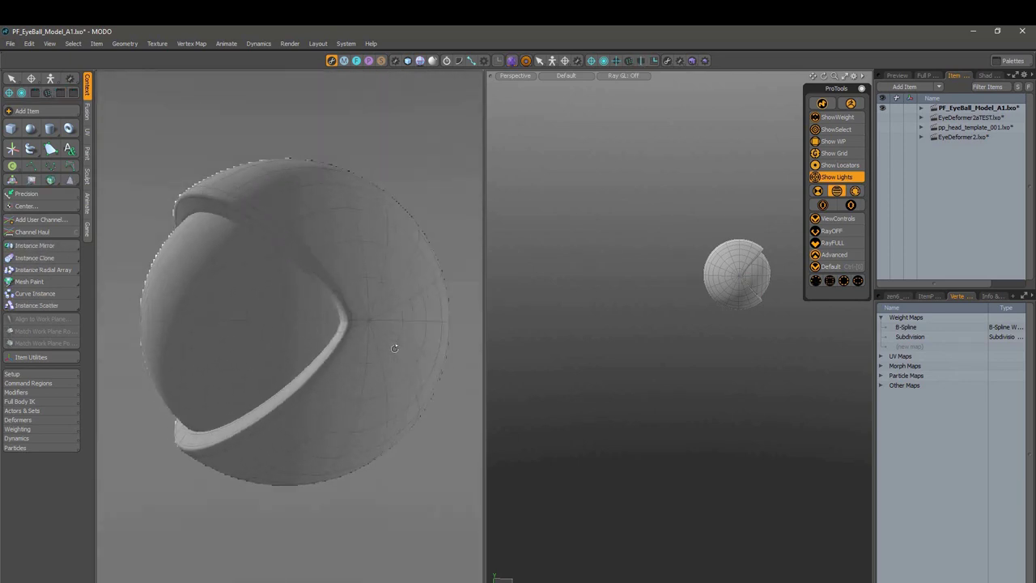